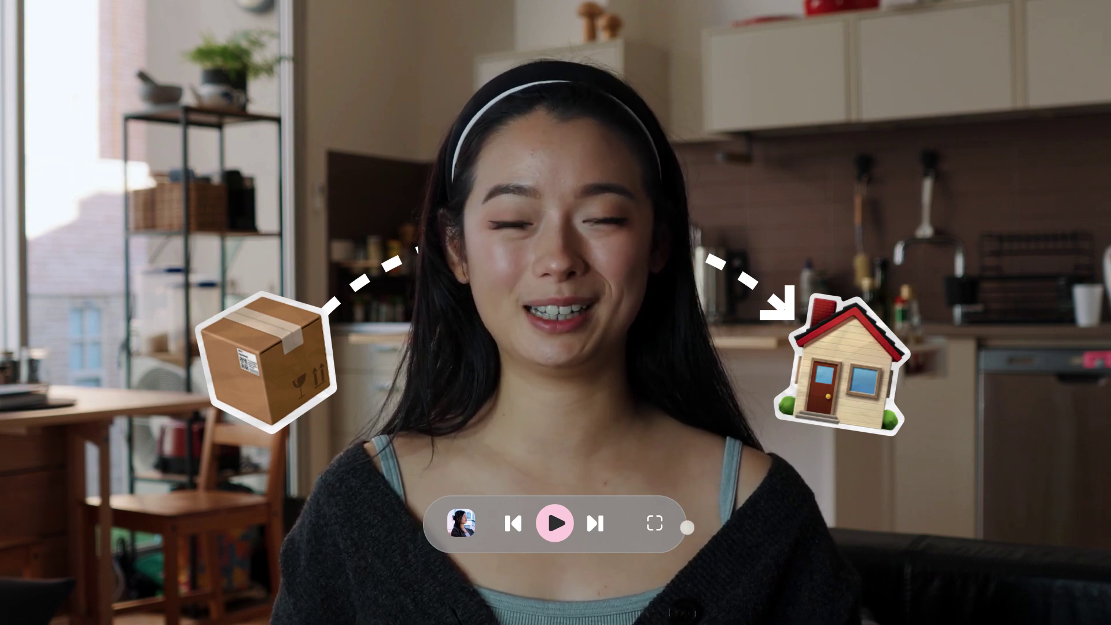
Open the General shipping profile and review its Domestic Australia rates and International zone.
click(662, 527)
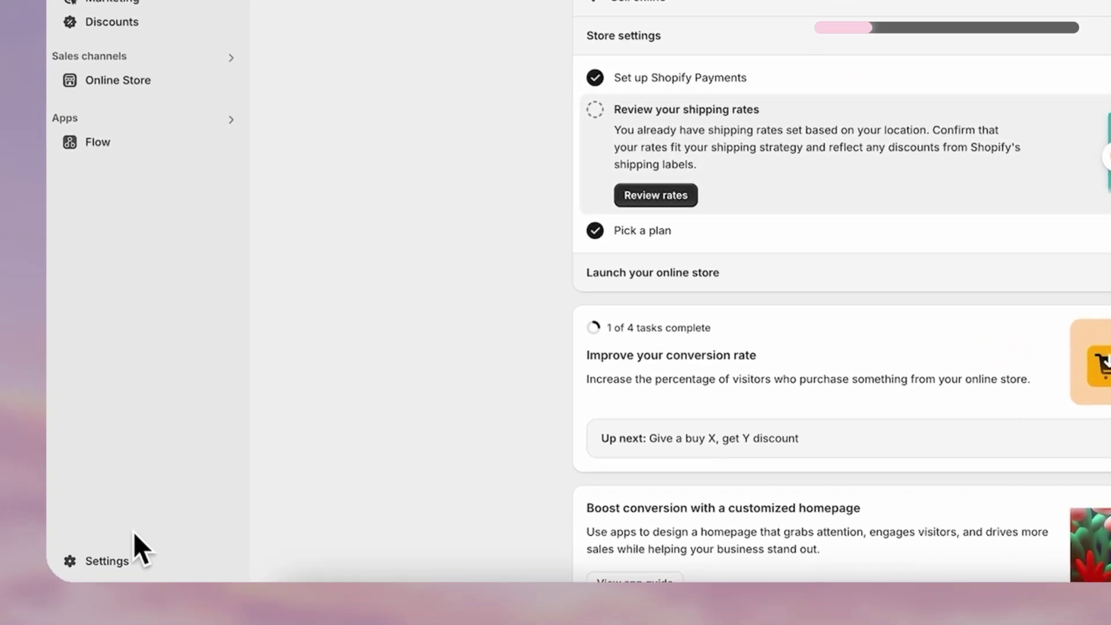
click(116, 559)
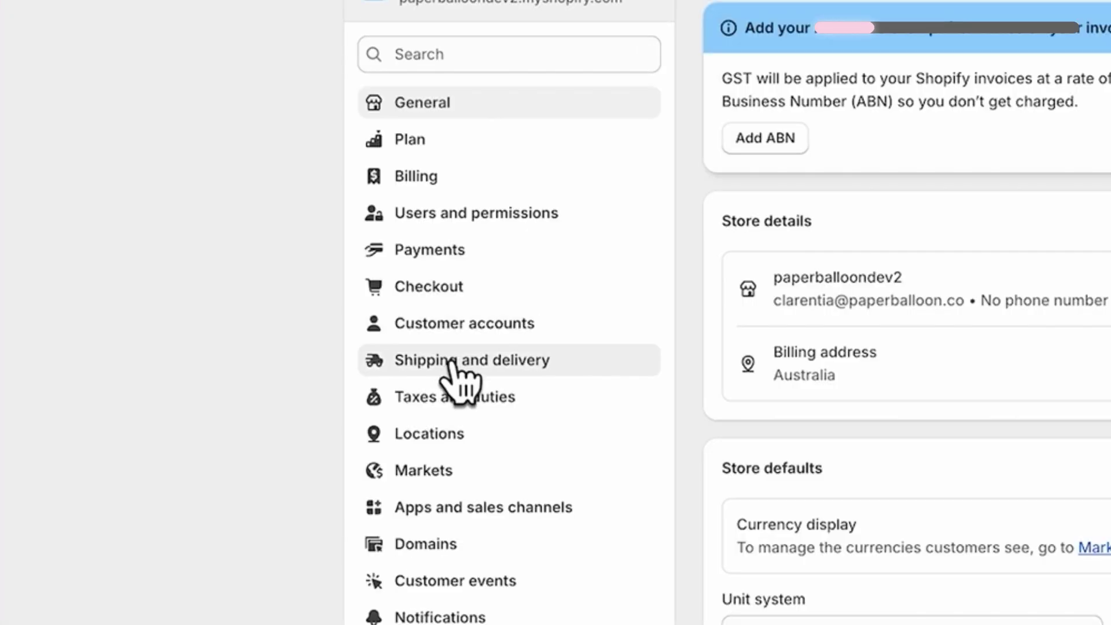
click(452, 362)
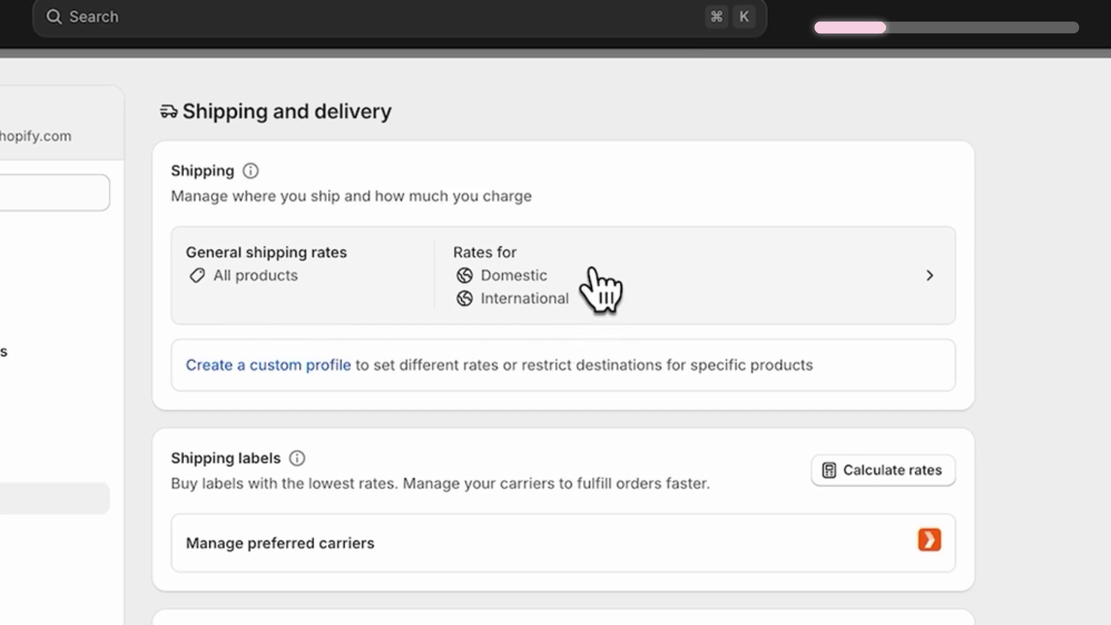
click(939, 280)
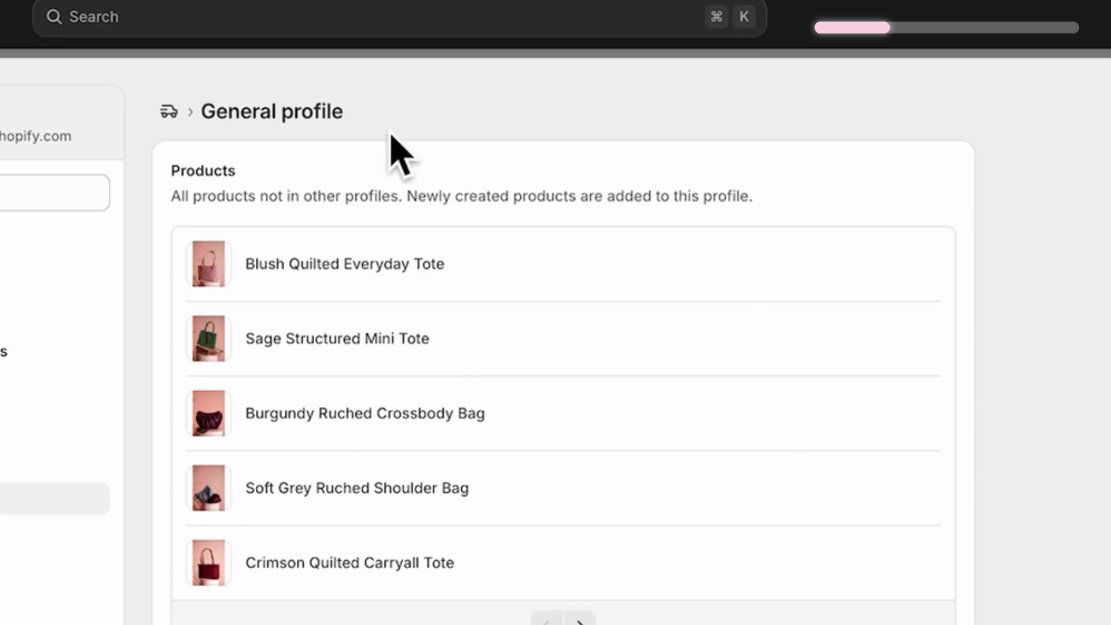
scroll(556, 347, down, 5)
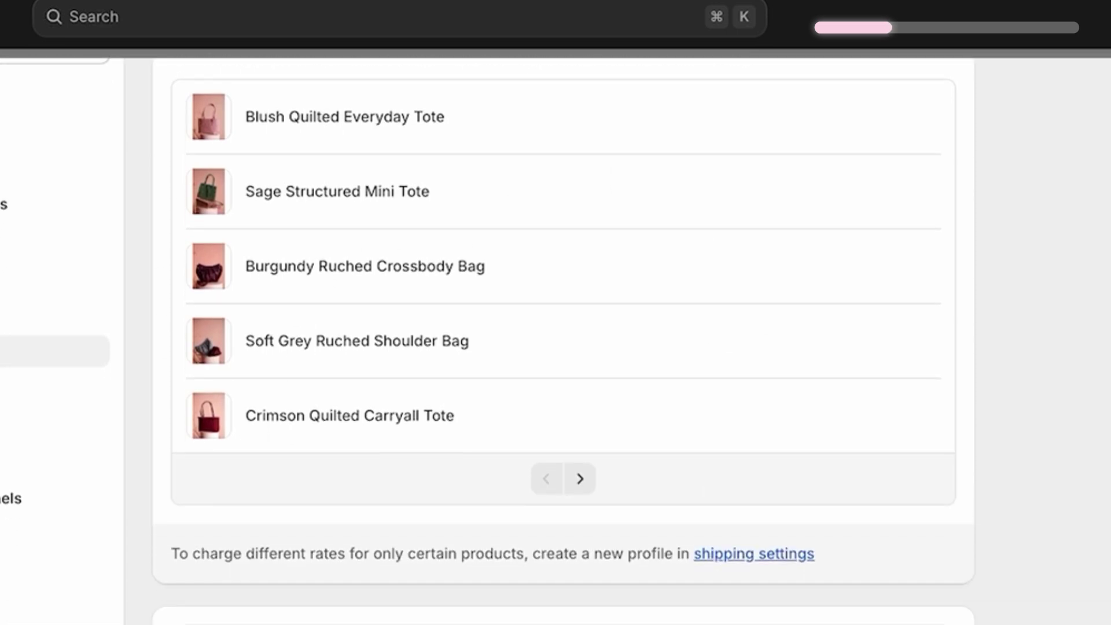
scroll(555, 347, down, 3)
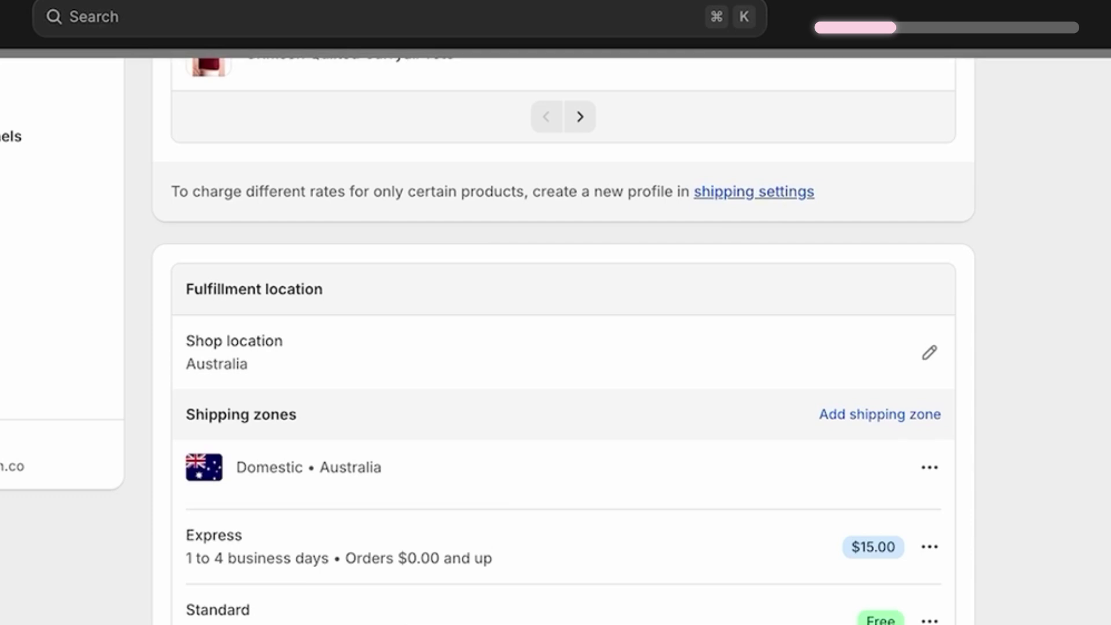
scroll(556, 347, down, 5)
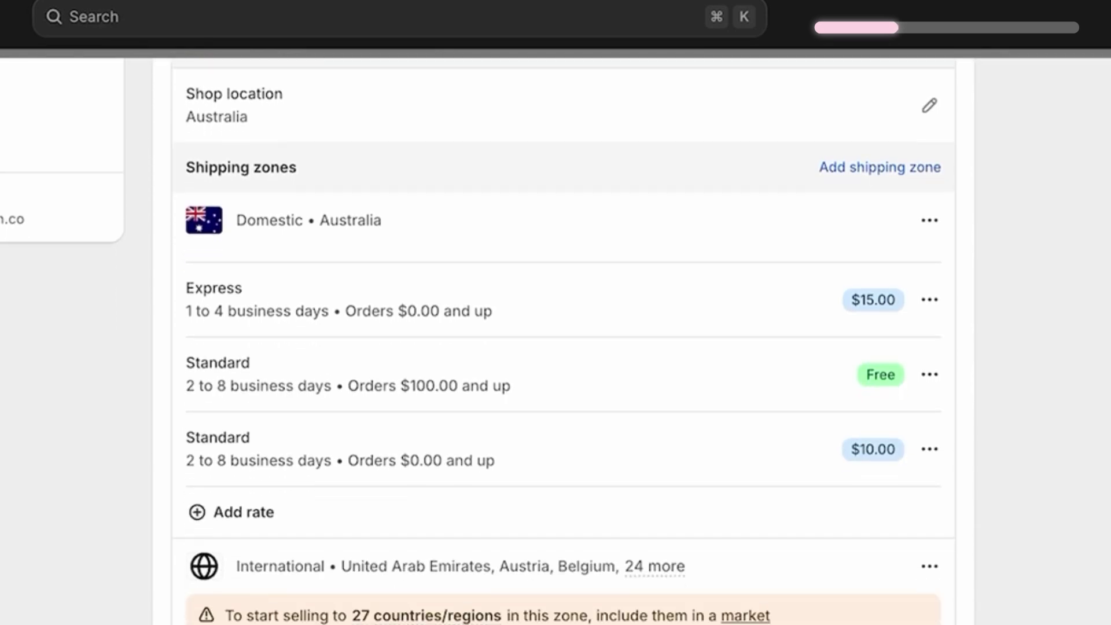
scroll(683, 306, up, 1)
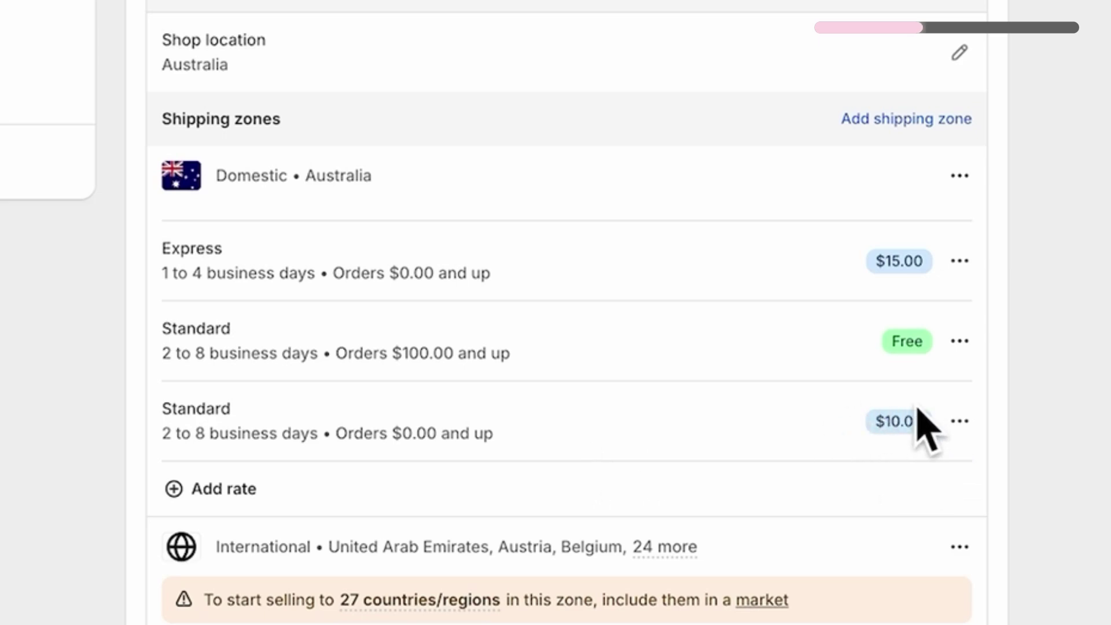
Start a custom rate in the Domestic zone with a $50 price.
click(238, 489)
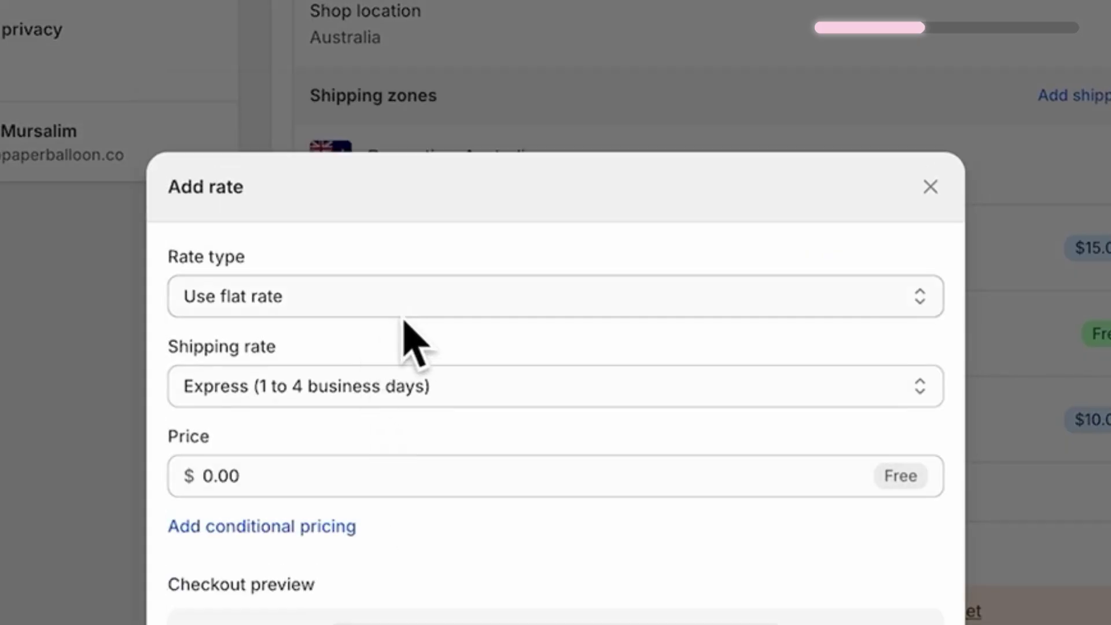
click(250, 385)
click(250, 387)
text(Extra Express)
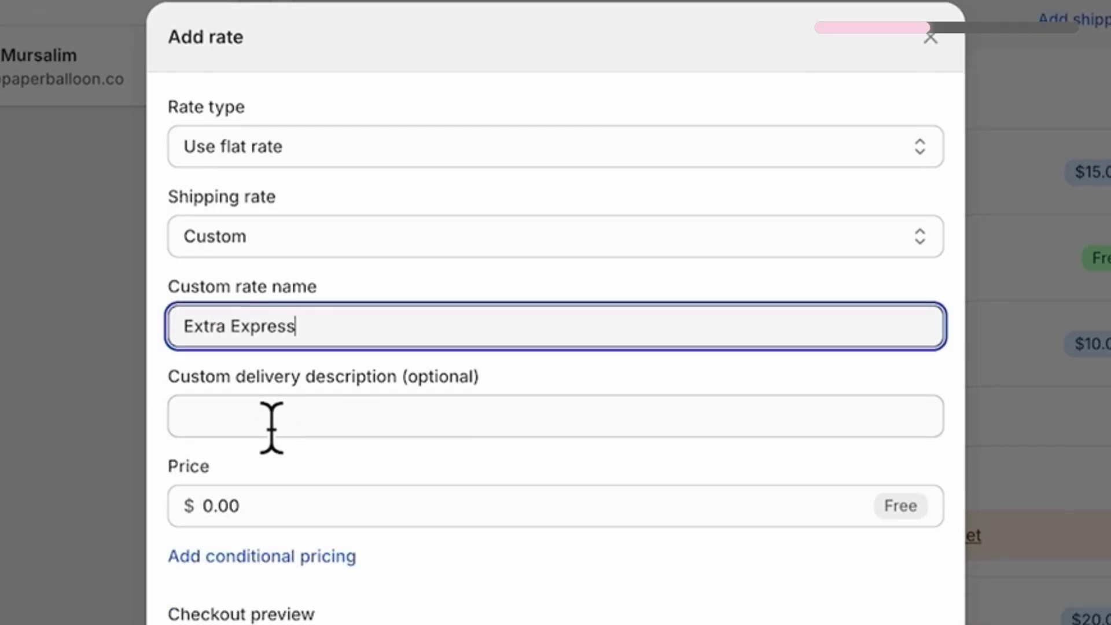
click(272, 581)
text(50)
Limit the rate to order prices $50–$100, name it Mid Express, and add it.
click(306, 318)
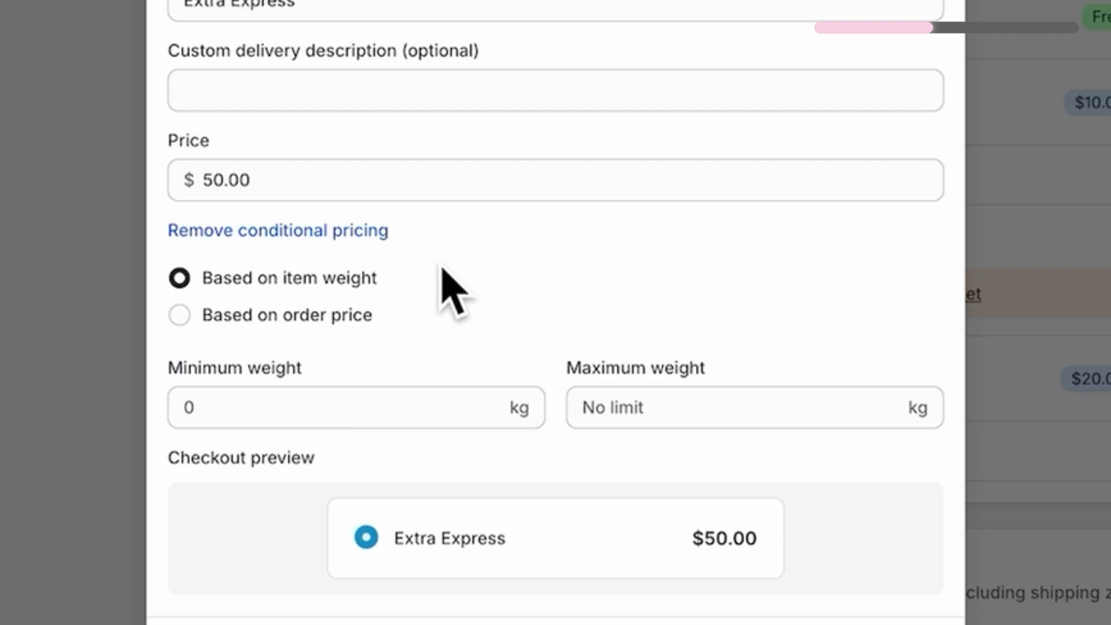
click(348, 315)
click(353, 416)
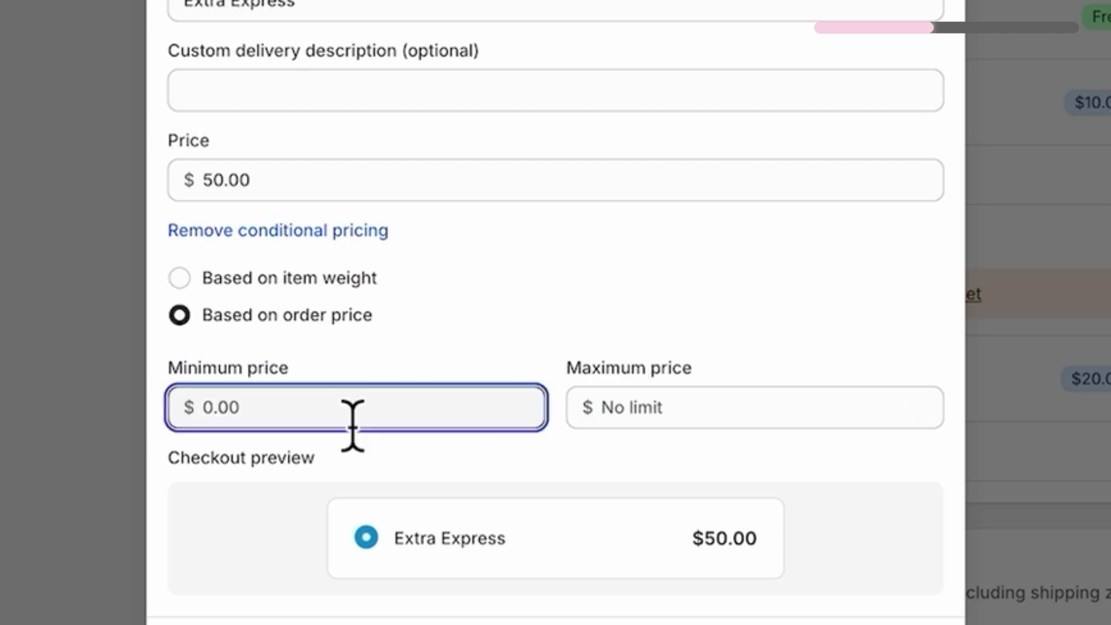
click(707, 417)
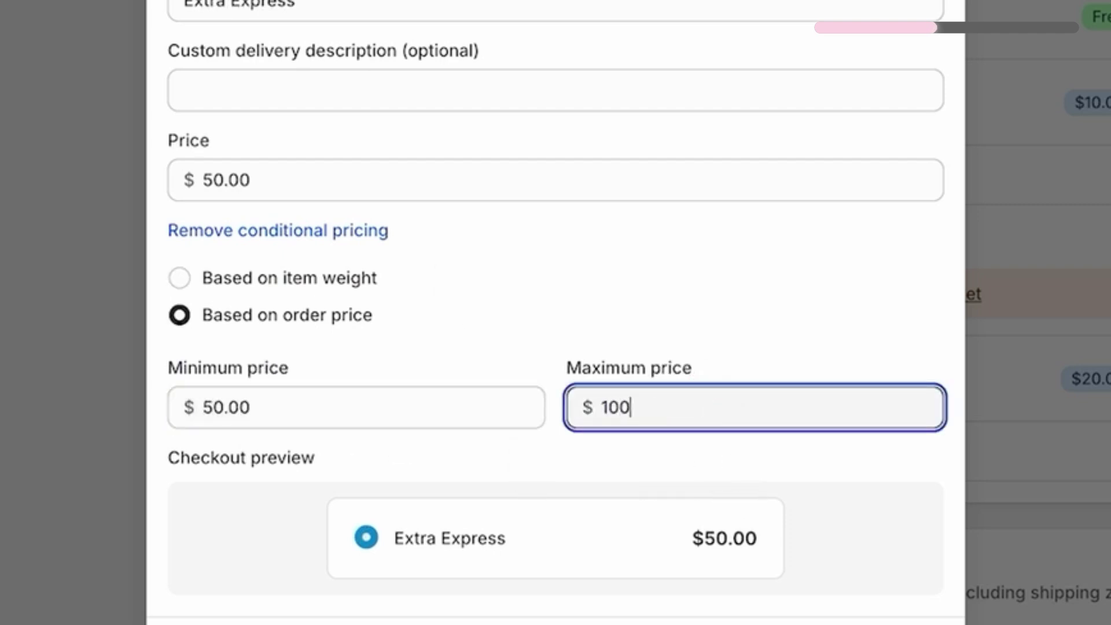
double_click(211, 7)
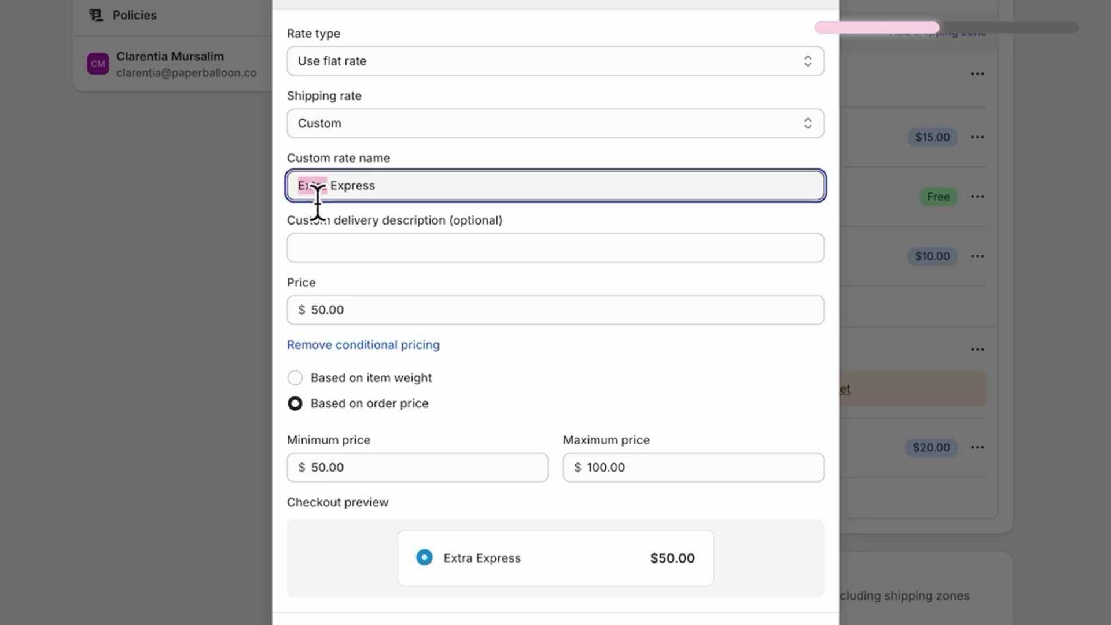
text(Mid)
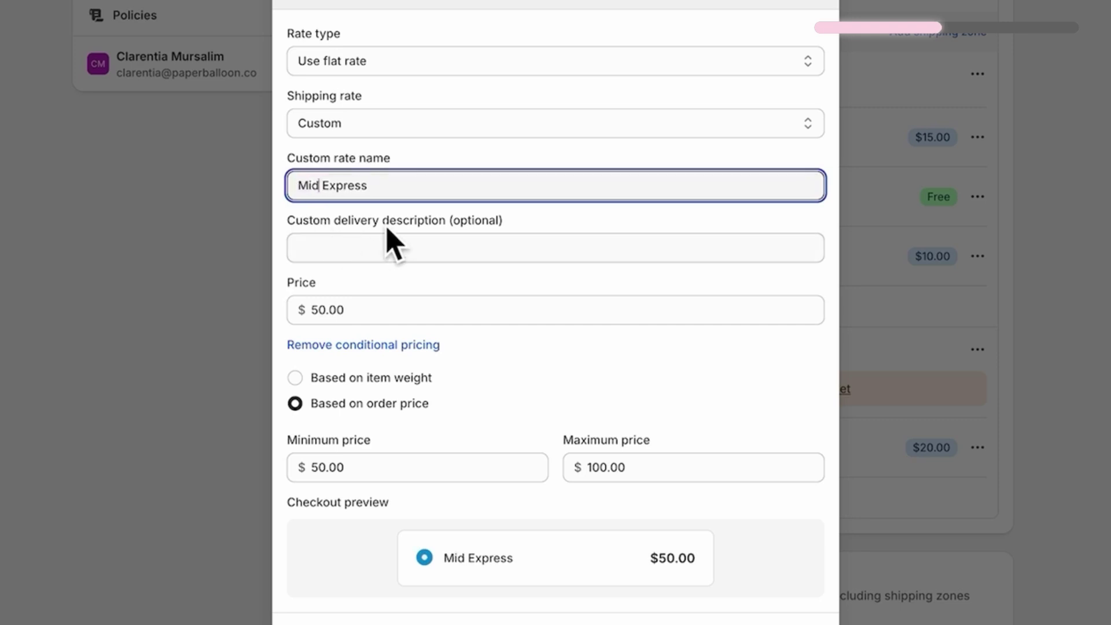
click(504, 41)
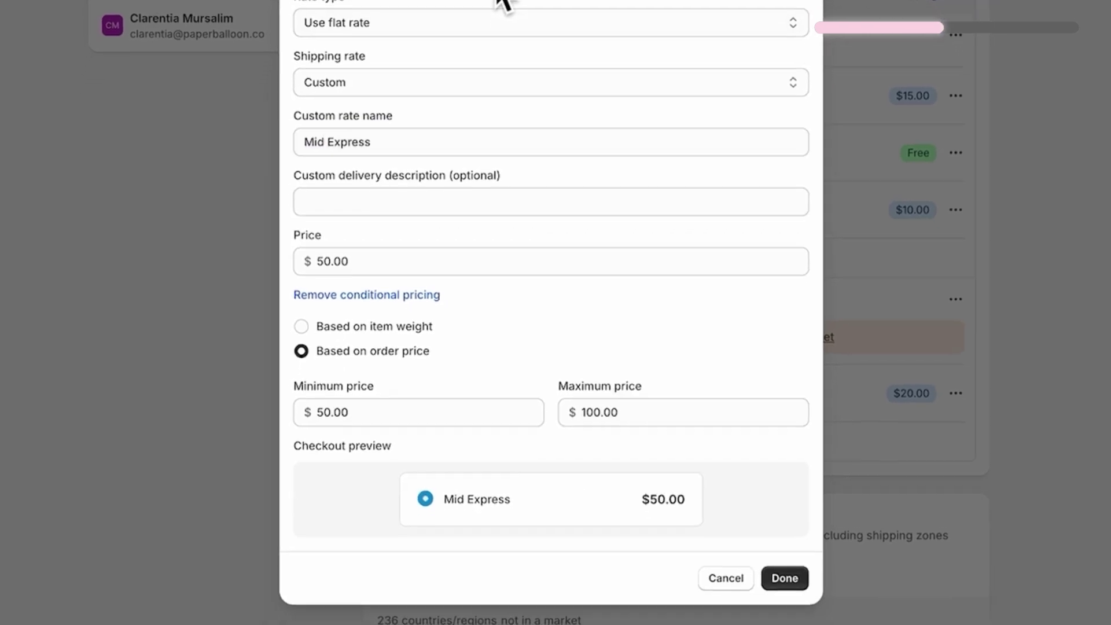
click(790, 576)
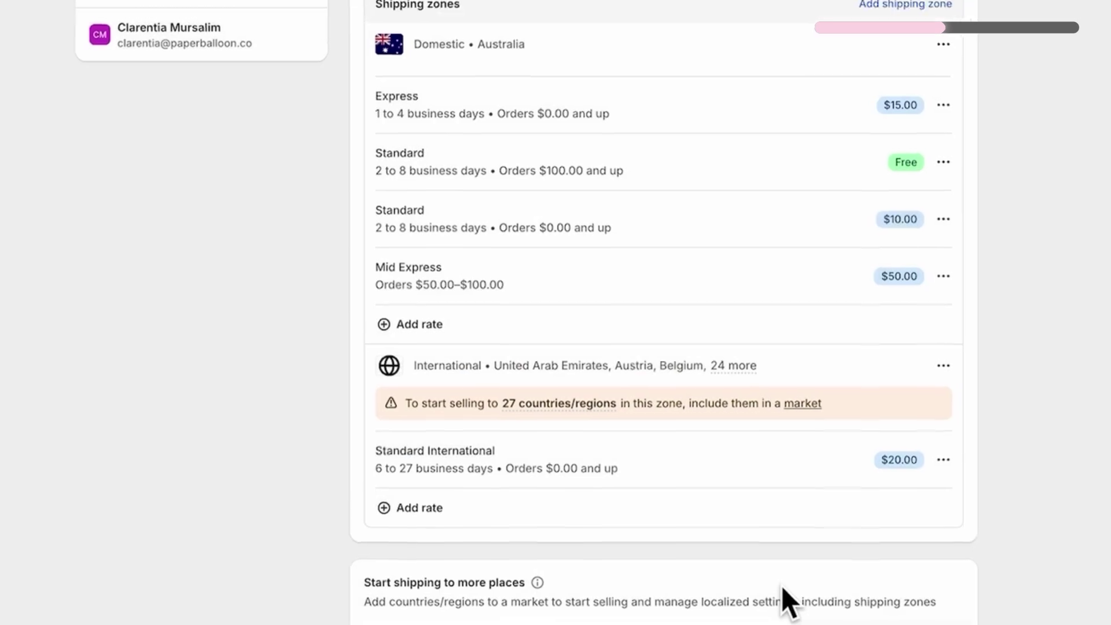
Delete the Mid Express rate, leaving Express $15, free Standard and $10 Standard.
click(921, 322)
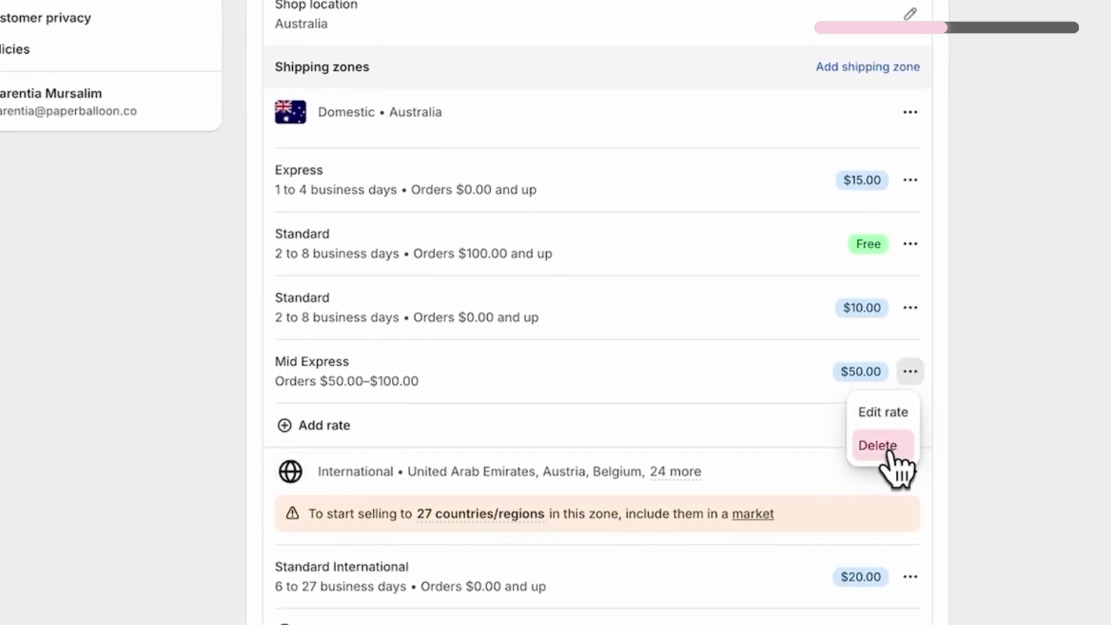
click(878, 445)
click(910, 307)
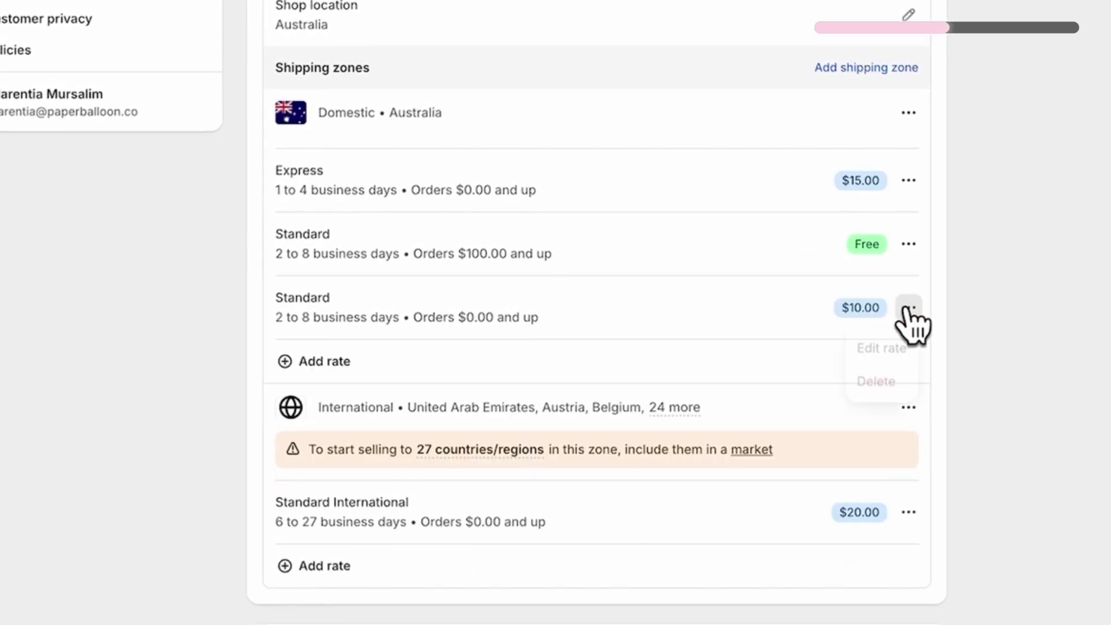
key(Escape)
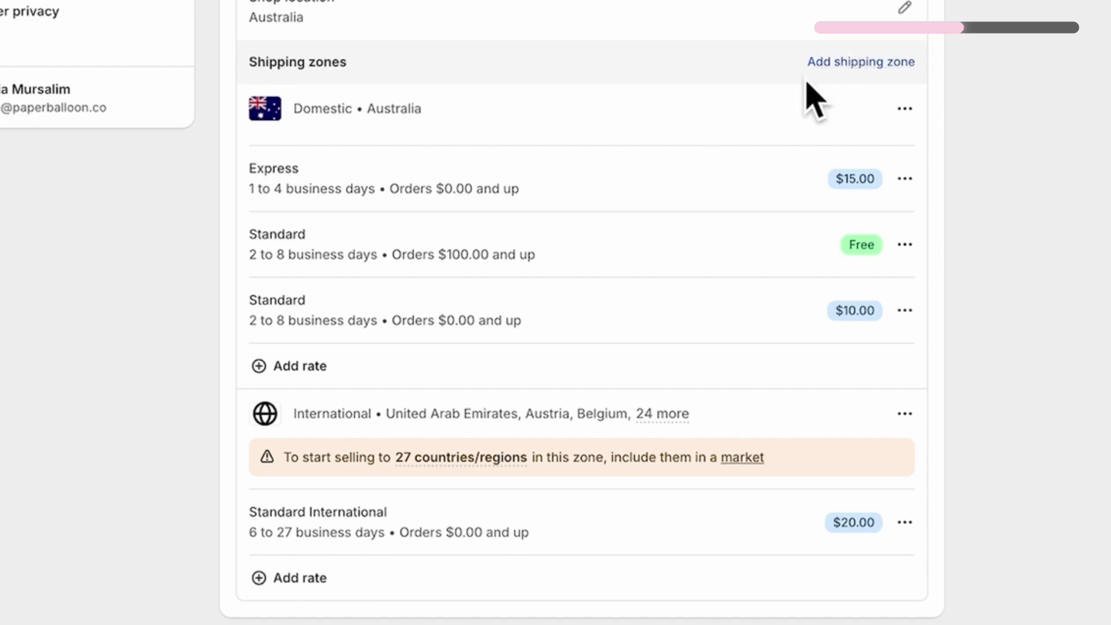
From Markets, create a market named New Zealand containing the country New Zealand.
click(884, 62)
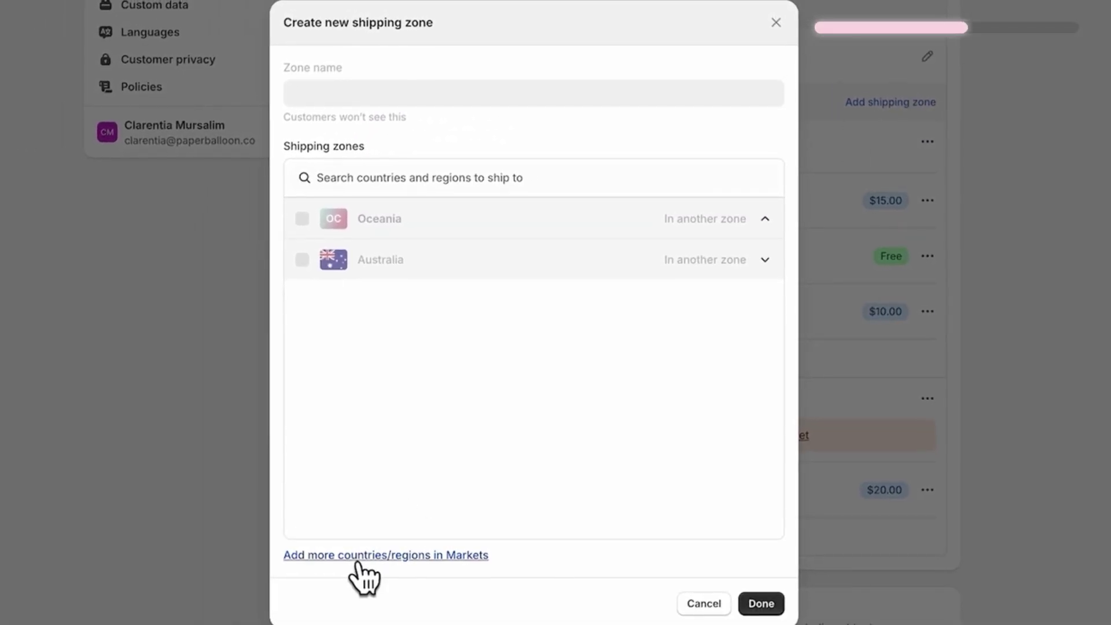
click(357, 556)
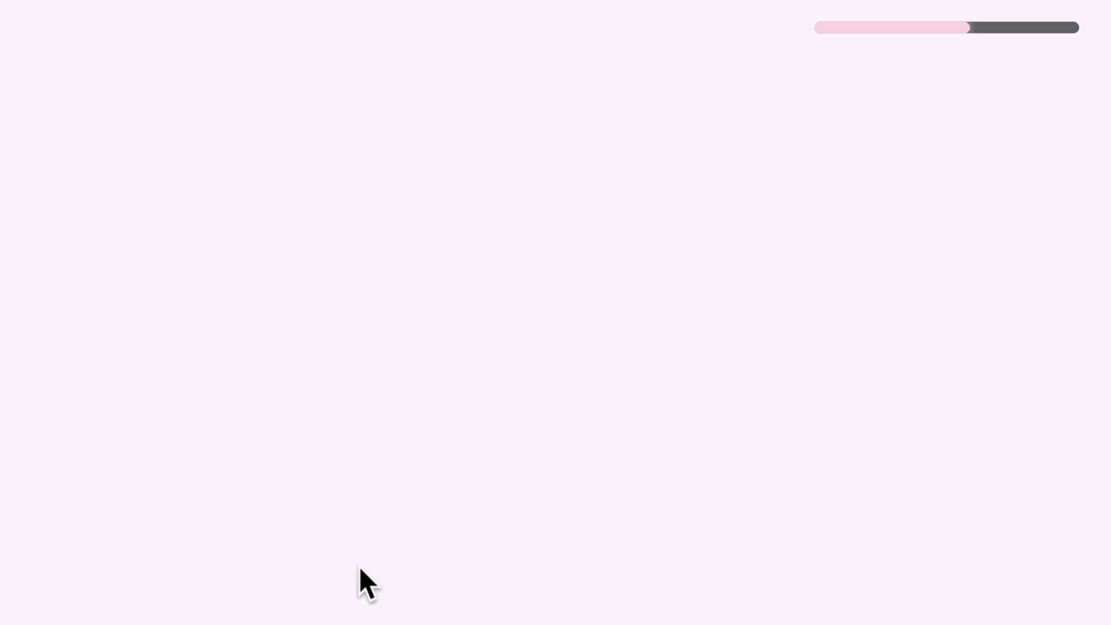
click(911, 63)
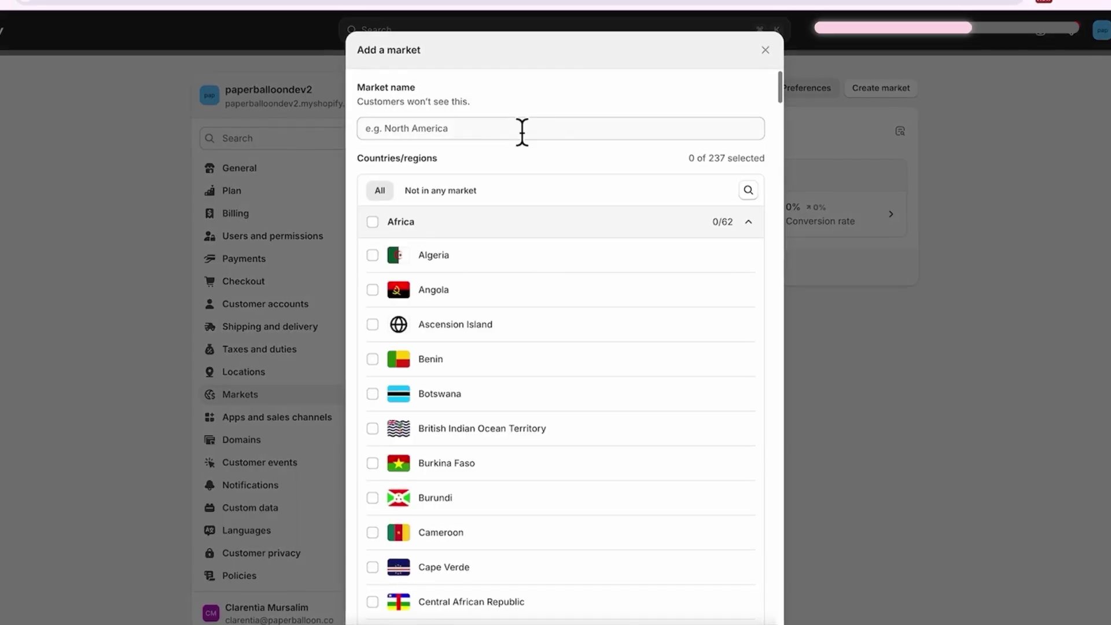
click(749, 190)
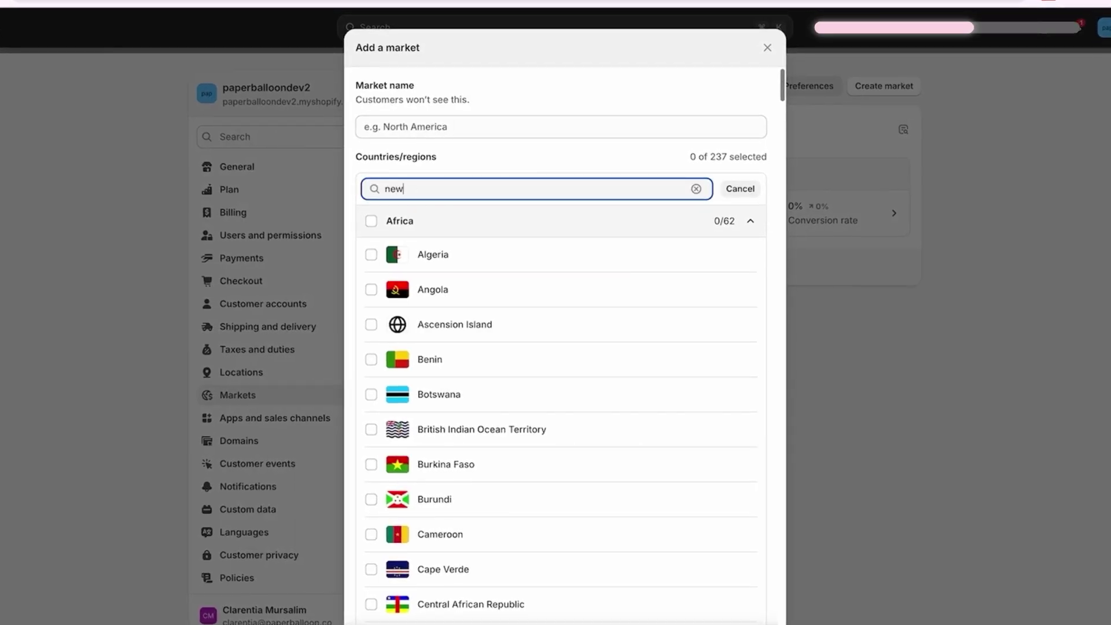
click(452, 410)
click(440, 280)
text(New Zealand)
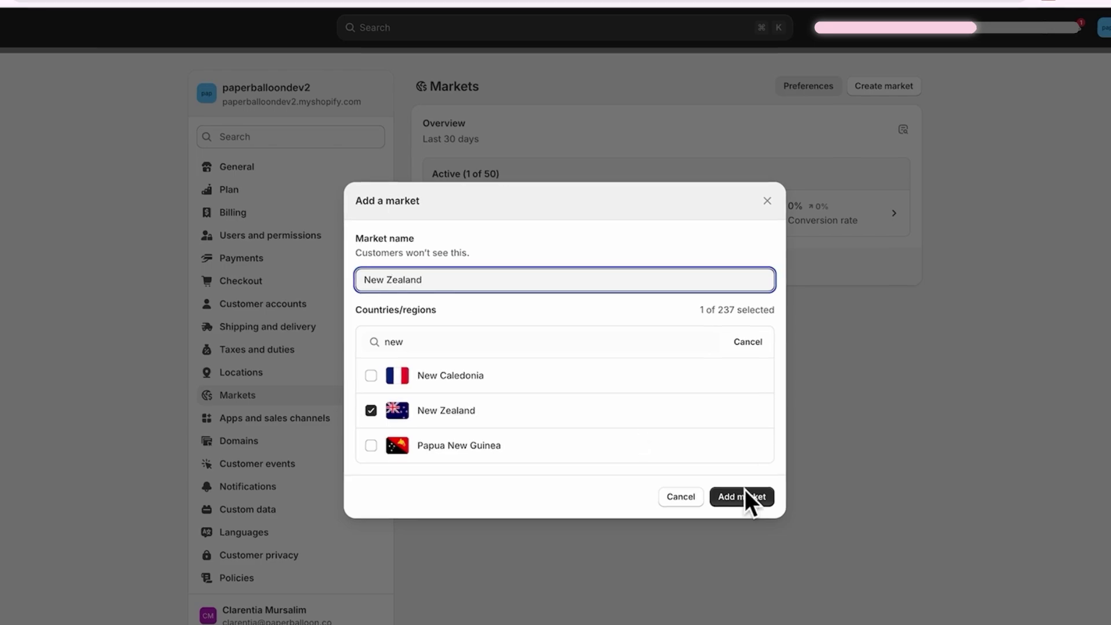
click(745, 491)
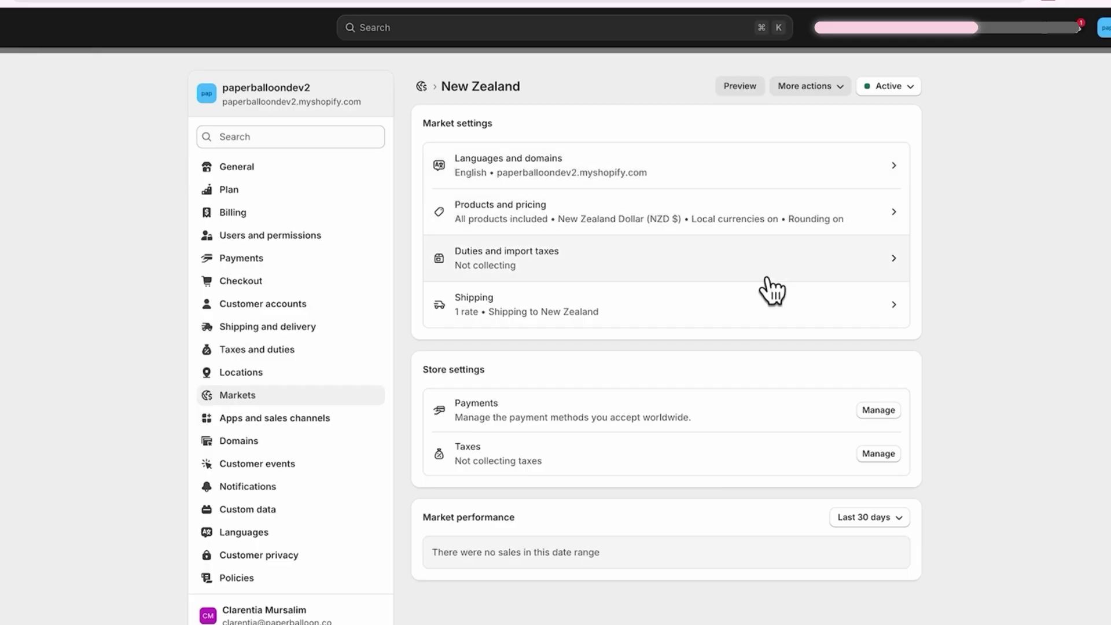
Search the International zone's countries for 'new' to confirm New Zealand isn't included.
click(255, 331)
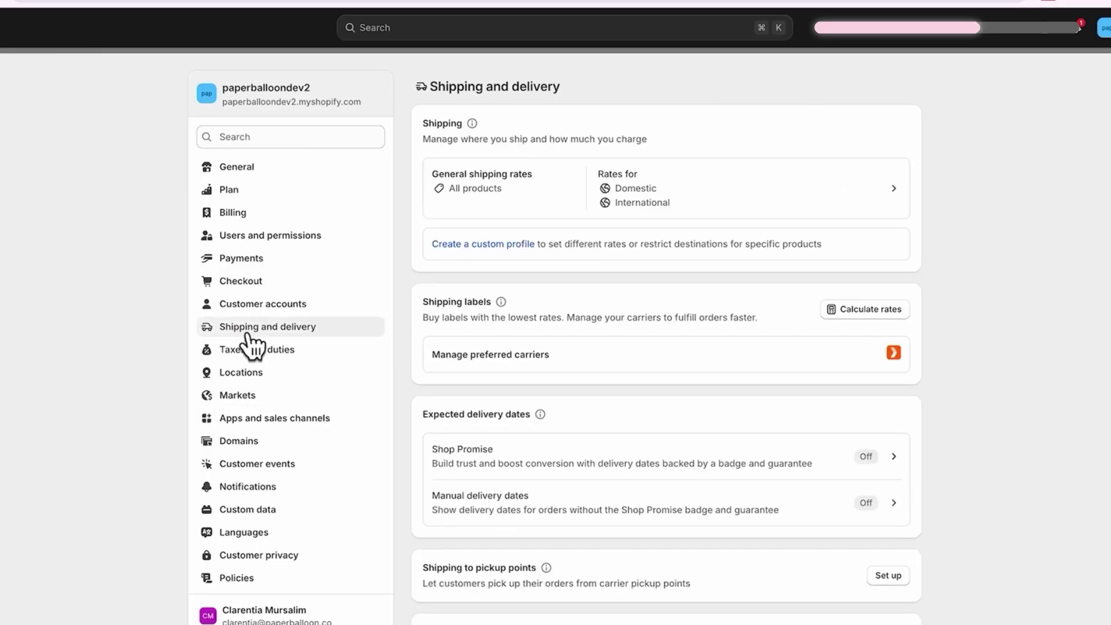
click(861, 183)
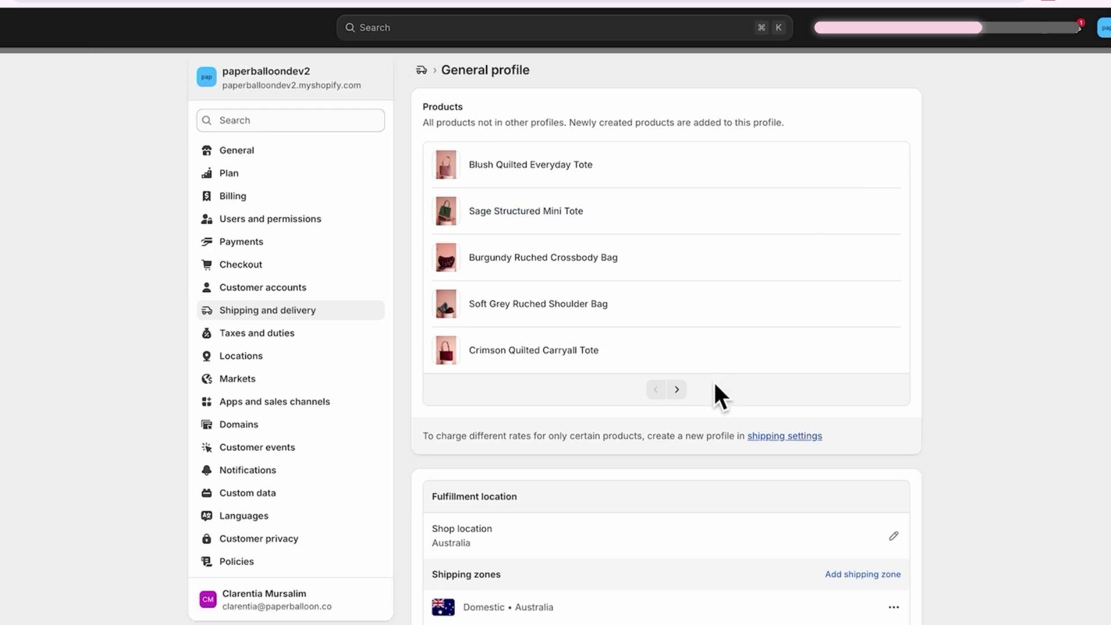
scroll(715, 386, down, 6)
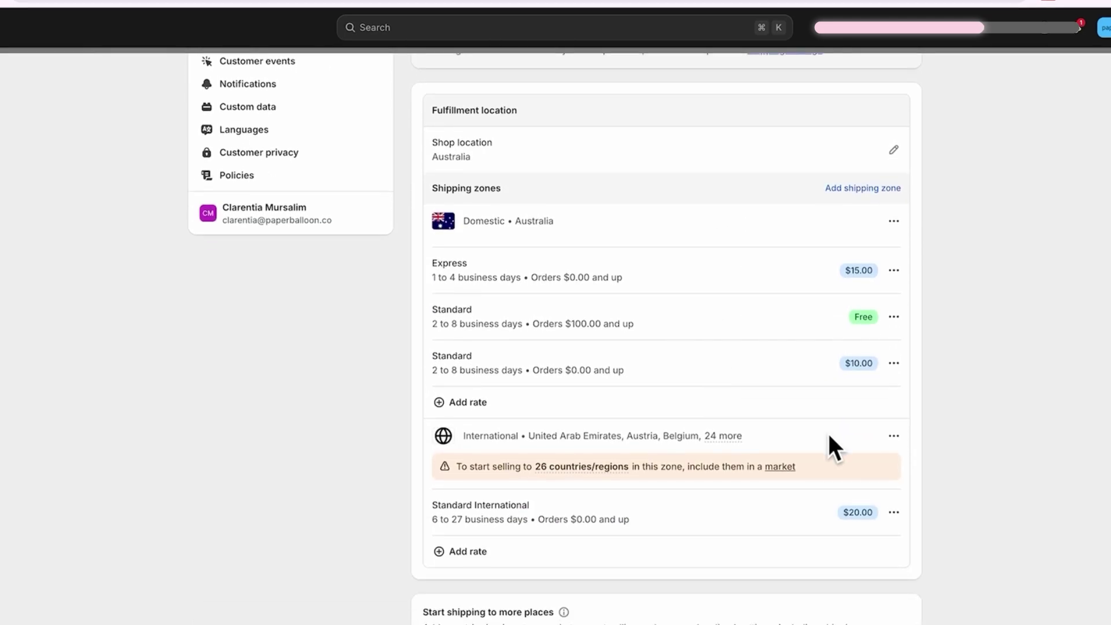
click(894, 436)
click(880, 463)
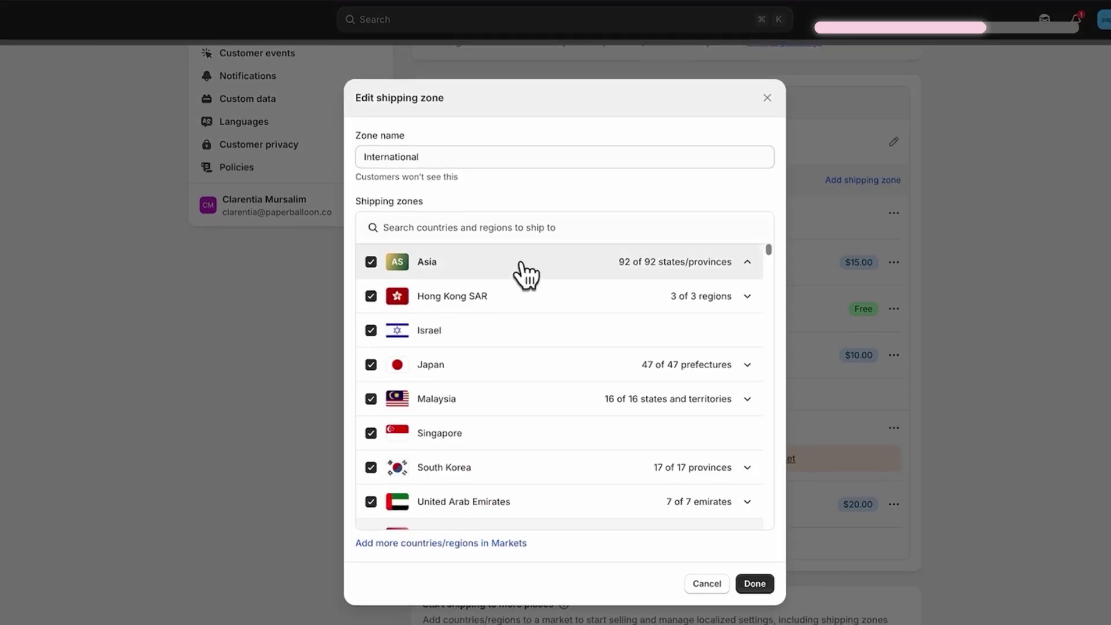
click(477, 220)
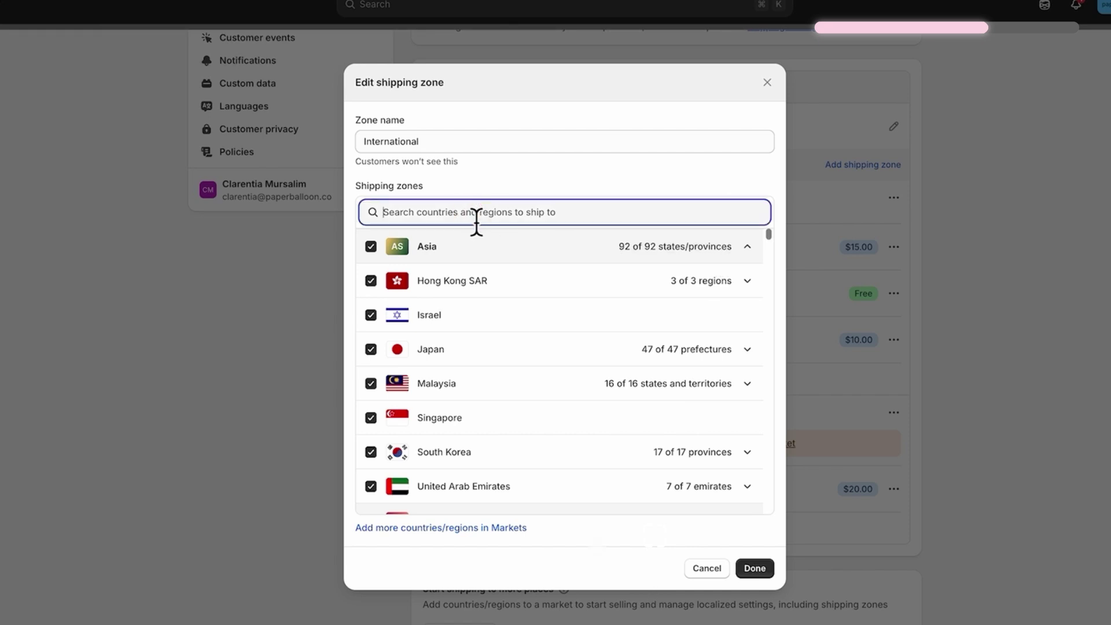
text(new)
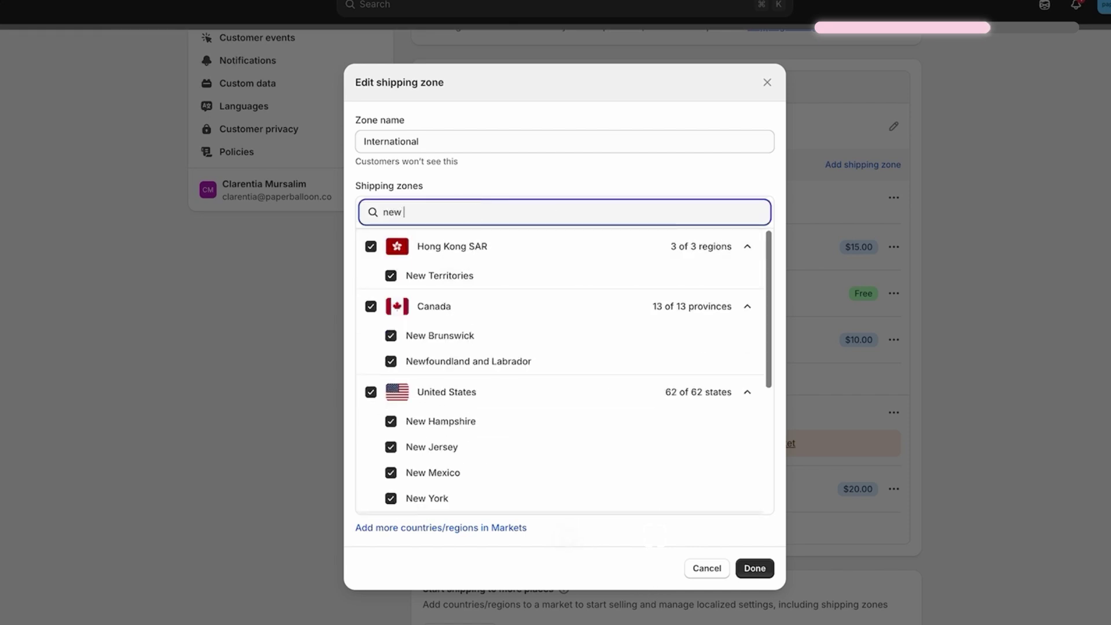
scroll(463, 404, down, 3)
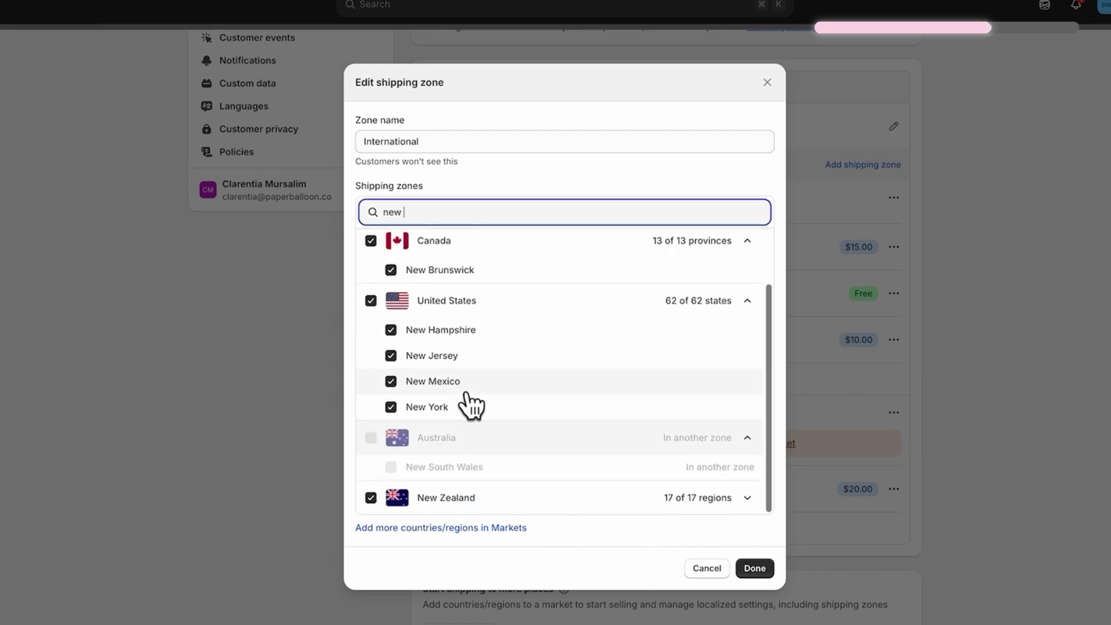
click(755, 569)
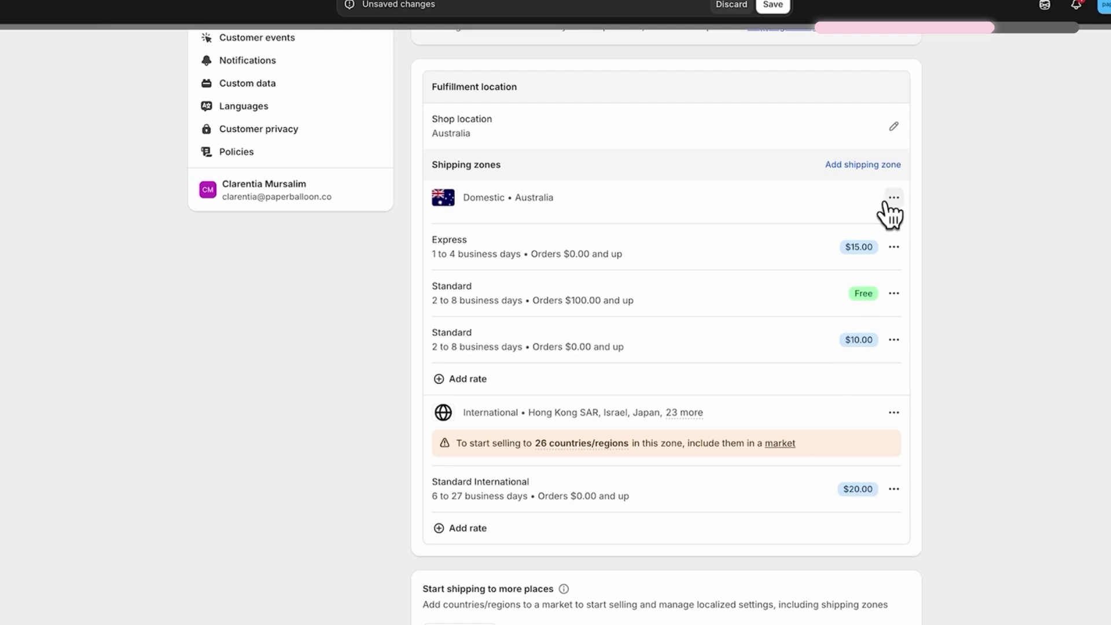
Create a New Zealand shipping zone with all 17 of its regions selected.
click(881, 168)
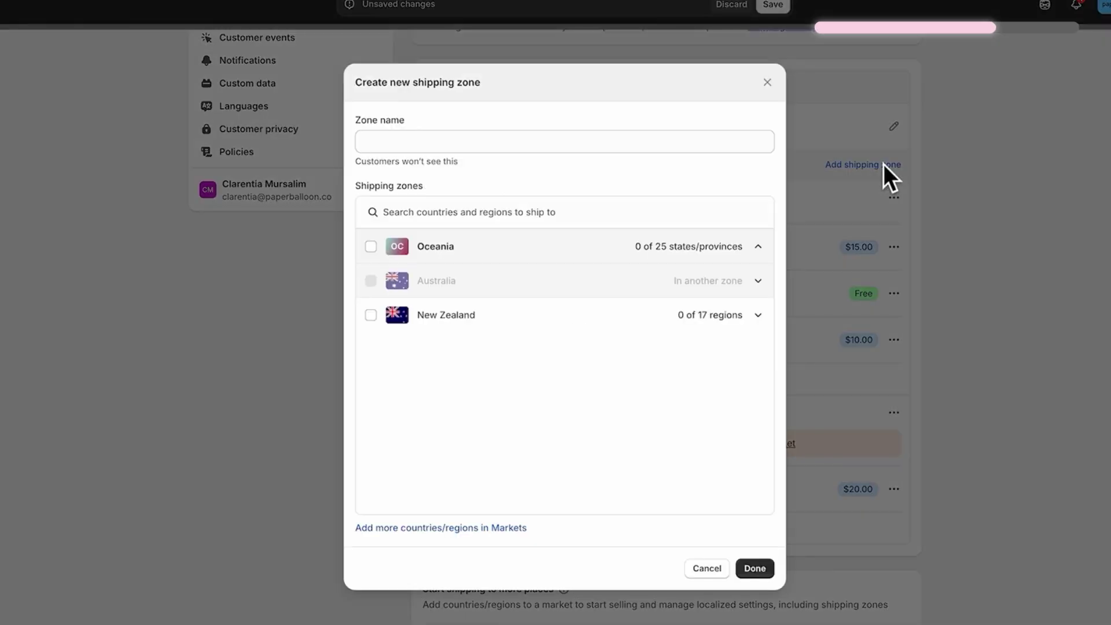
click(470, 324)
click(371, 316)
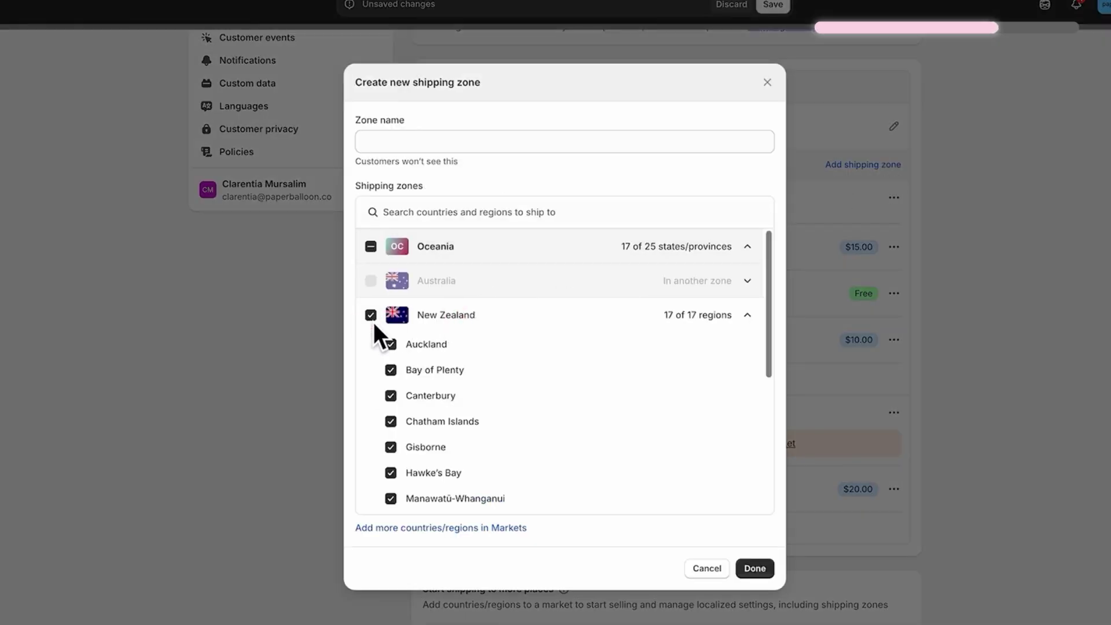
click(755, 569)
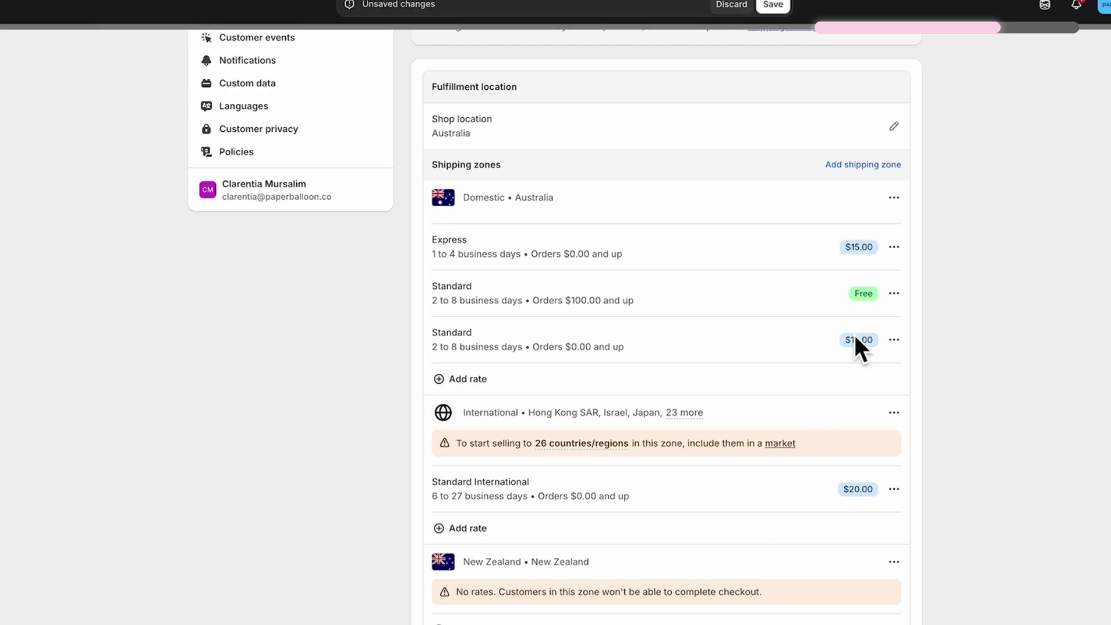
scroll(856, 338, down, 3)
Add a carrier-calculated Sendle rate to the New Zealand zone.
scroll(481, 404, down, 1)
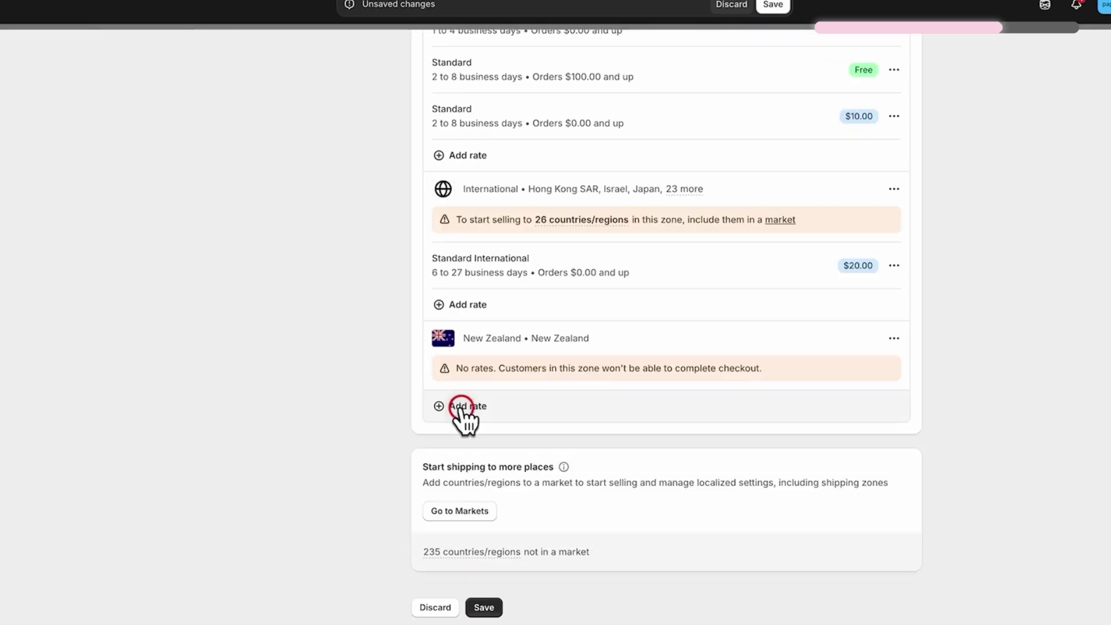
click(461, 406)
click(504, 215)
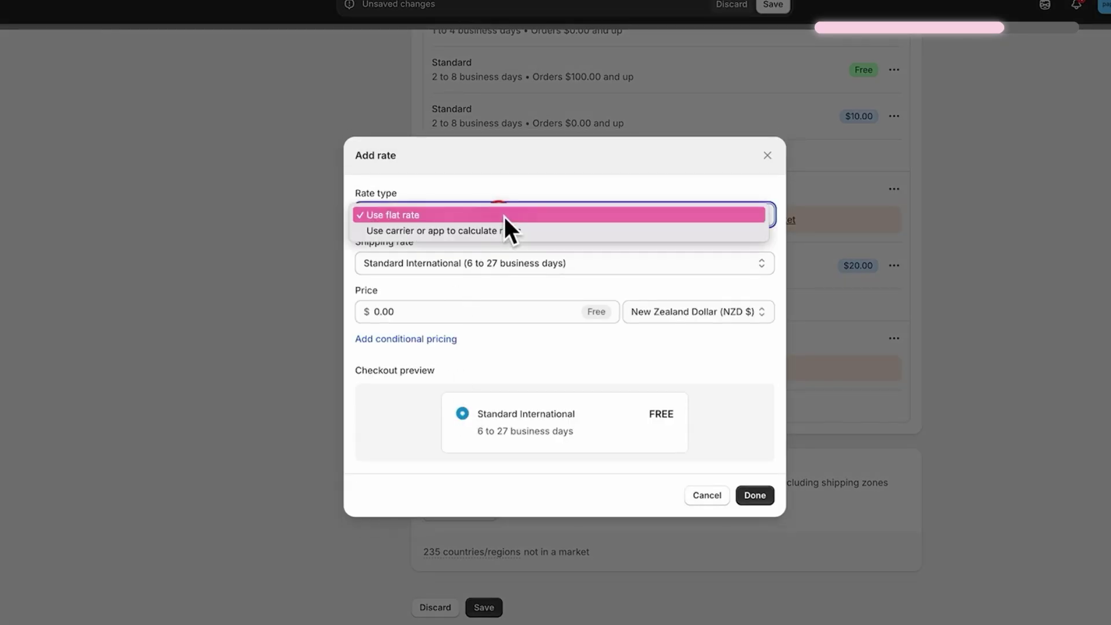
click(479, 236)
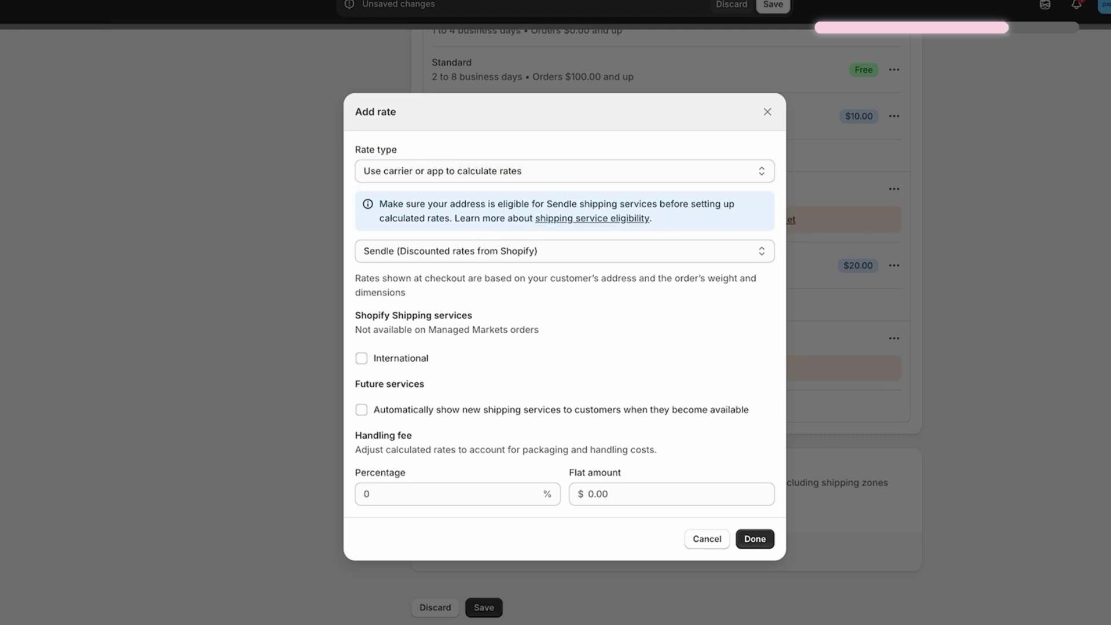
click(473, 251)
click(428, 259)
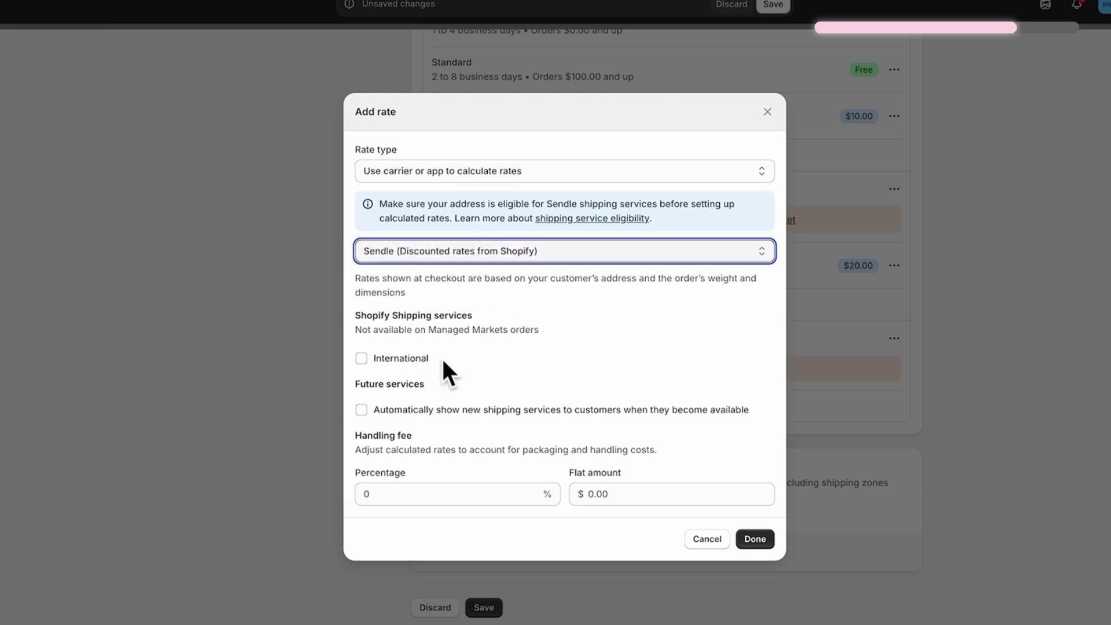
Set the Sendle rate's handling fee to a flat $5.00 instead of 10%.
click(449, 494)
text(10)
click(392, 497)
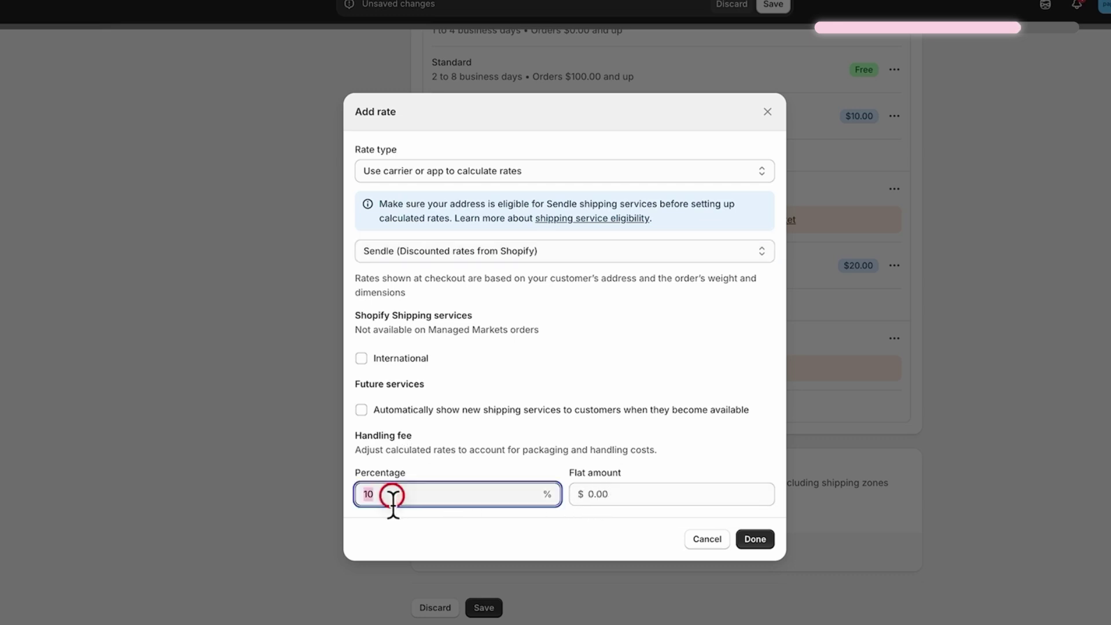
click(361, 495)
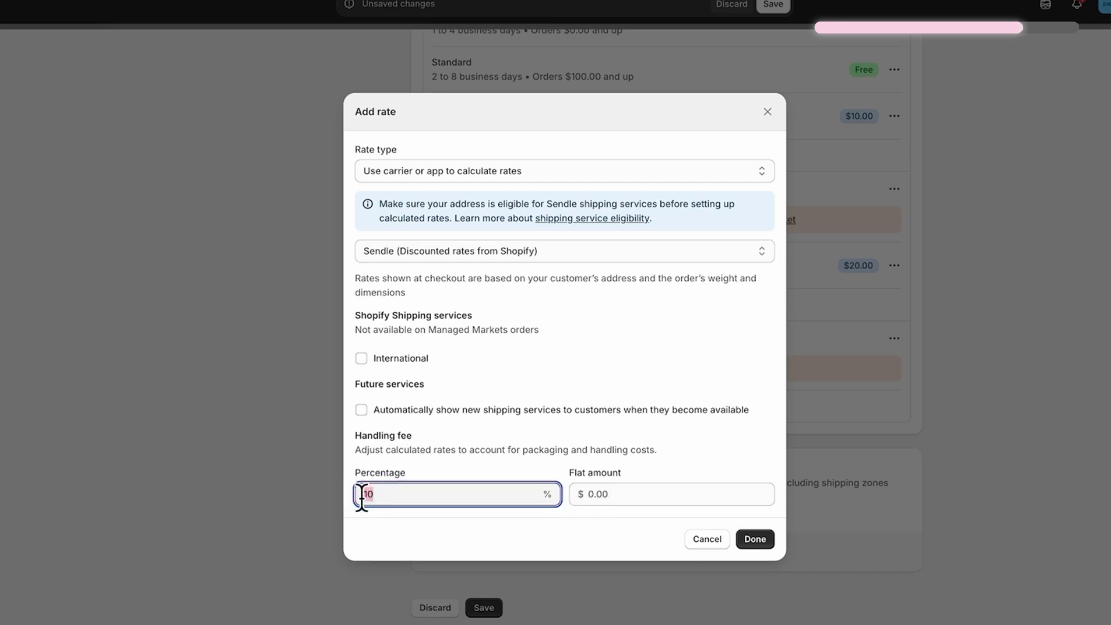
click(632, 499)
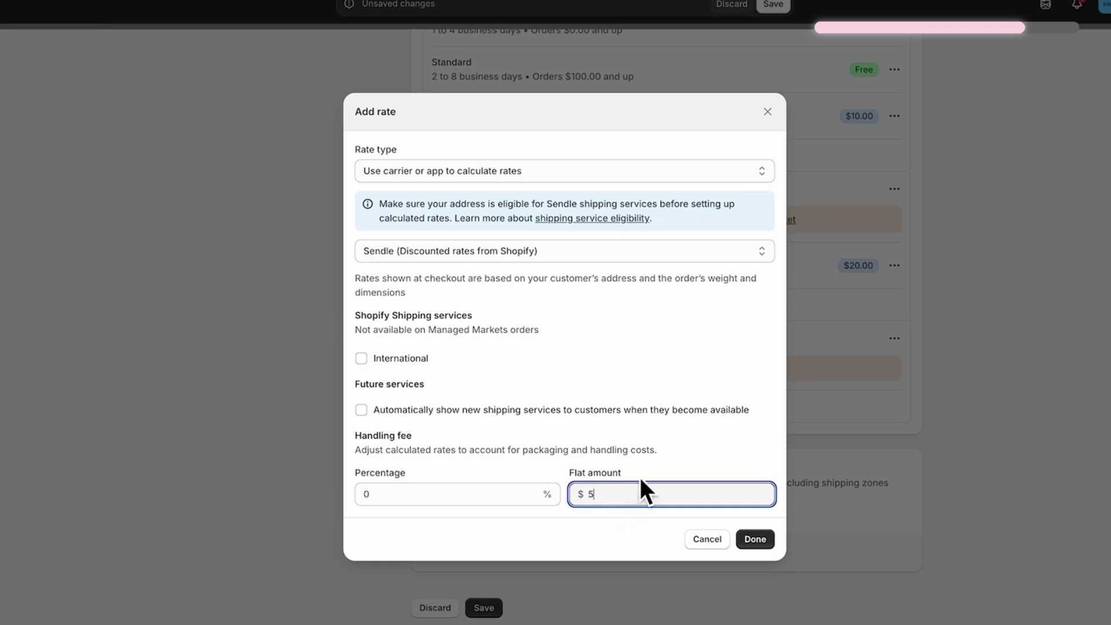
text(5)
Offer the International service, auto-show new services, and save the shipping profile.
click(757, 540)
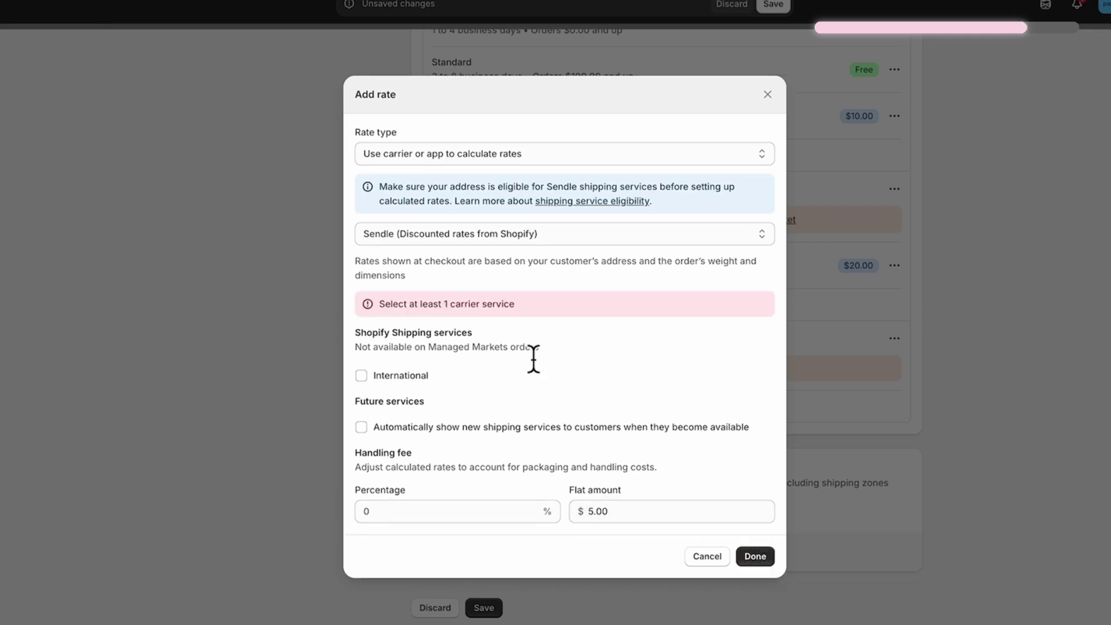
click(419, 375)
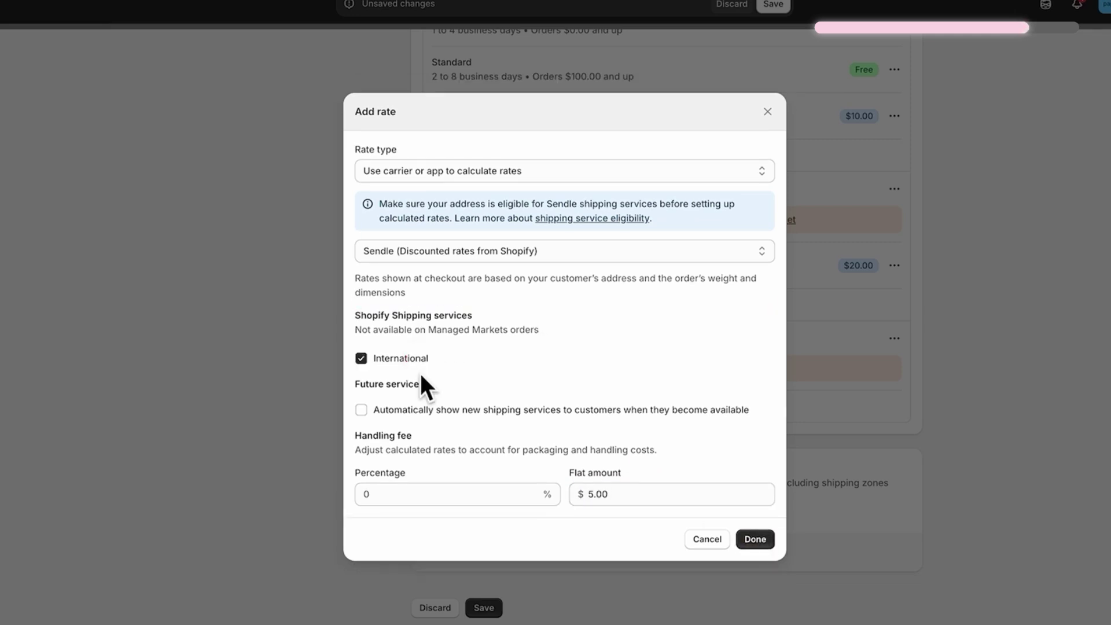
click(437, 412)
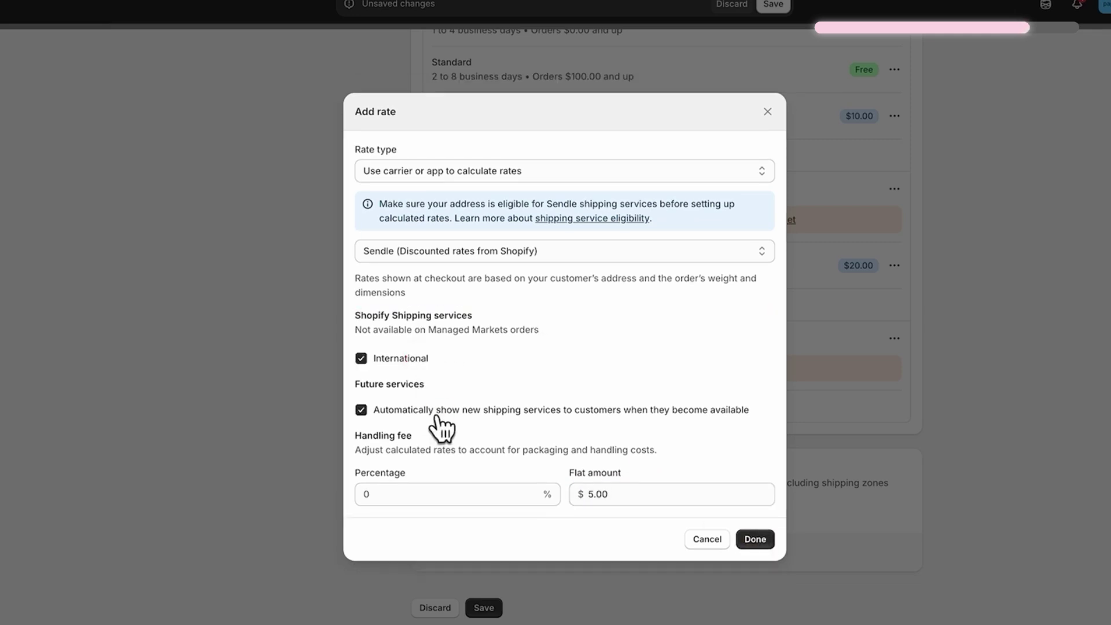
click(758, 541)
click(773, 4)
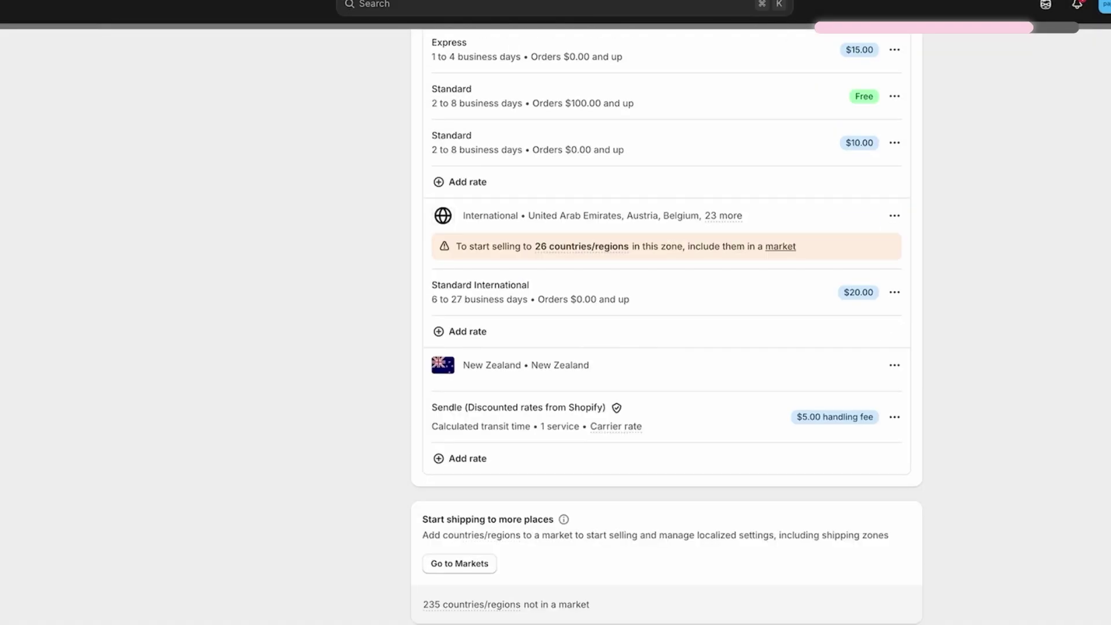
Open local delivery for the Shop location and switch it on.
scroll(333, 266, up, 15)
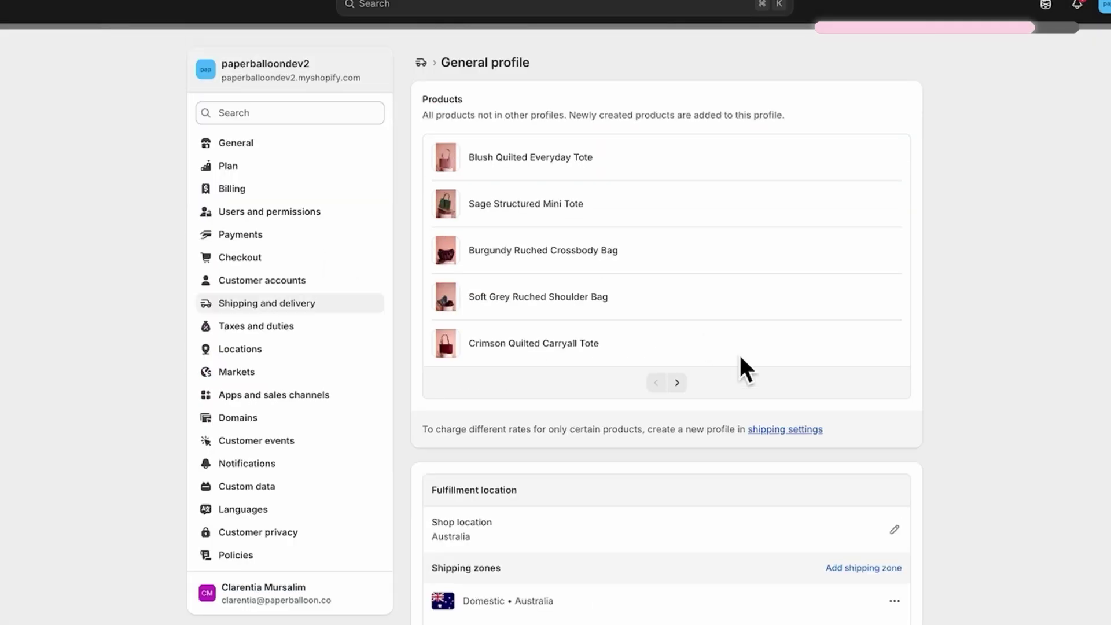
click(422, 60)
scroll(982, 478, down, 5)
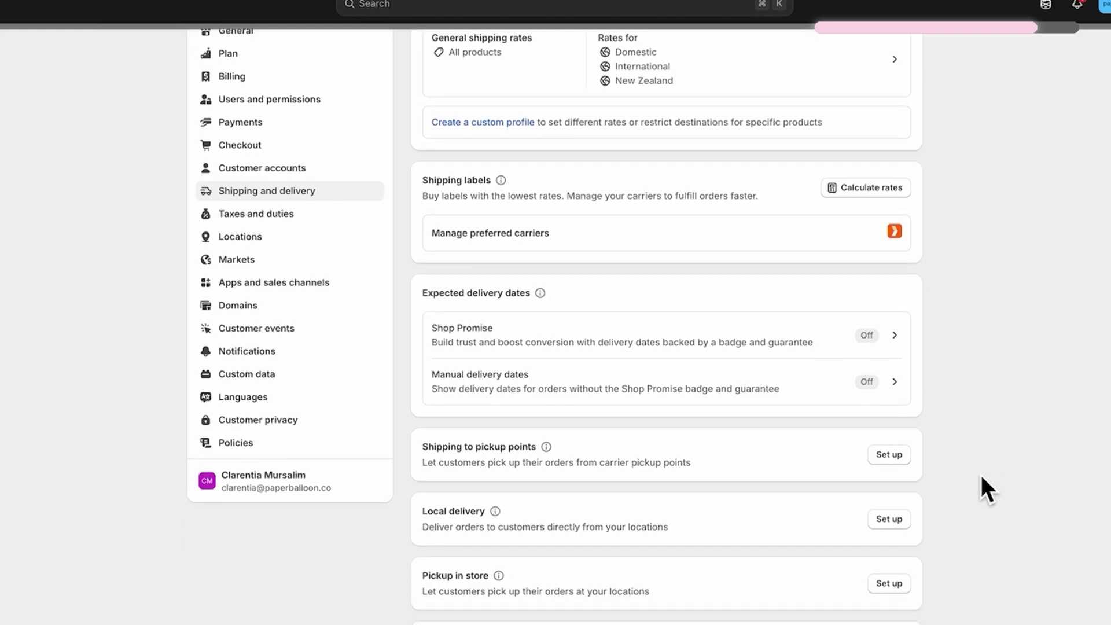
scroll(982, 477, down, 1)
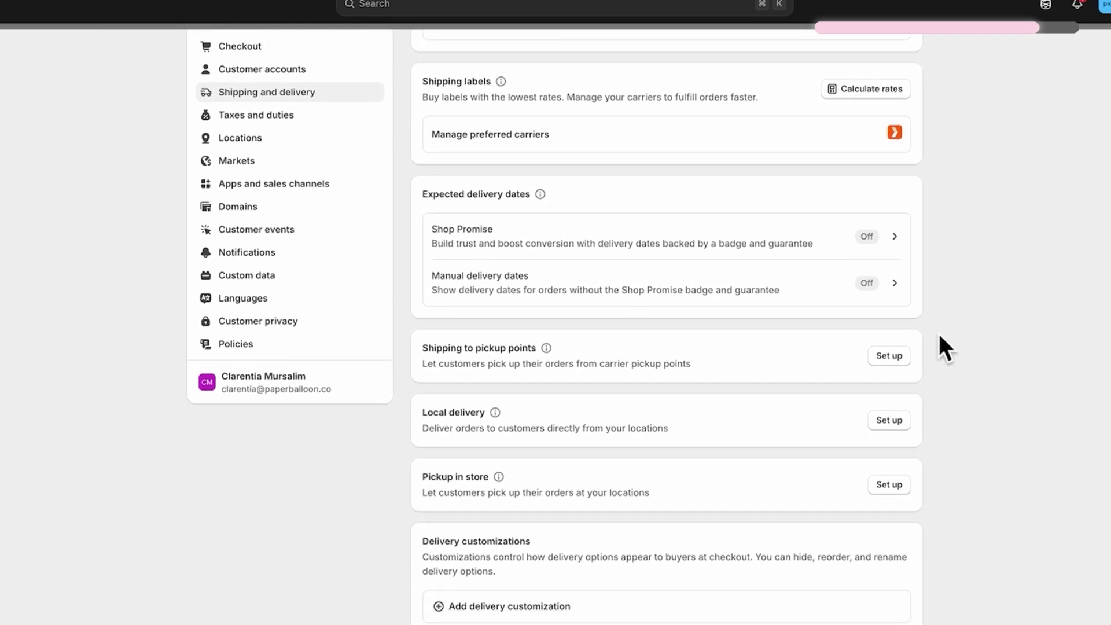
scroll(986, 331, down, 3)
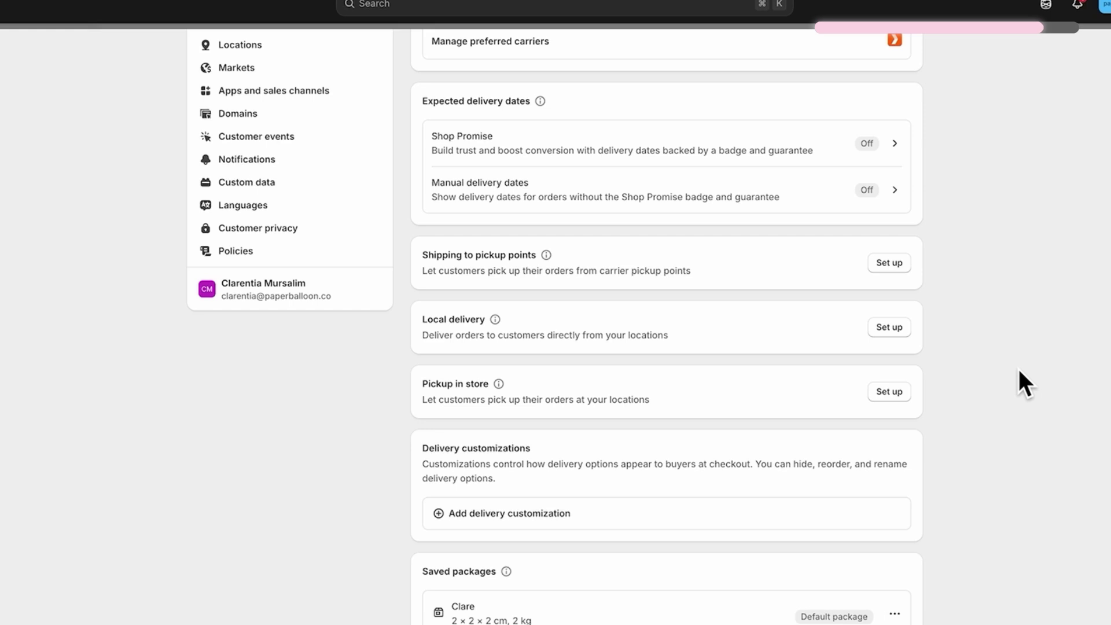
scroll(926, 347, down, 1)
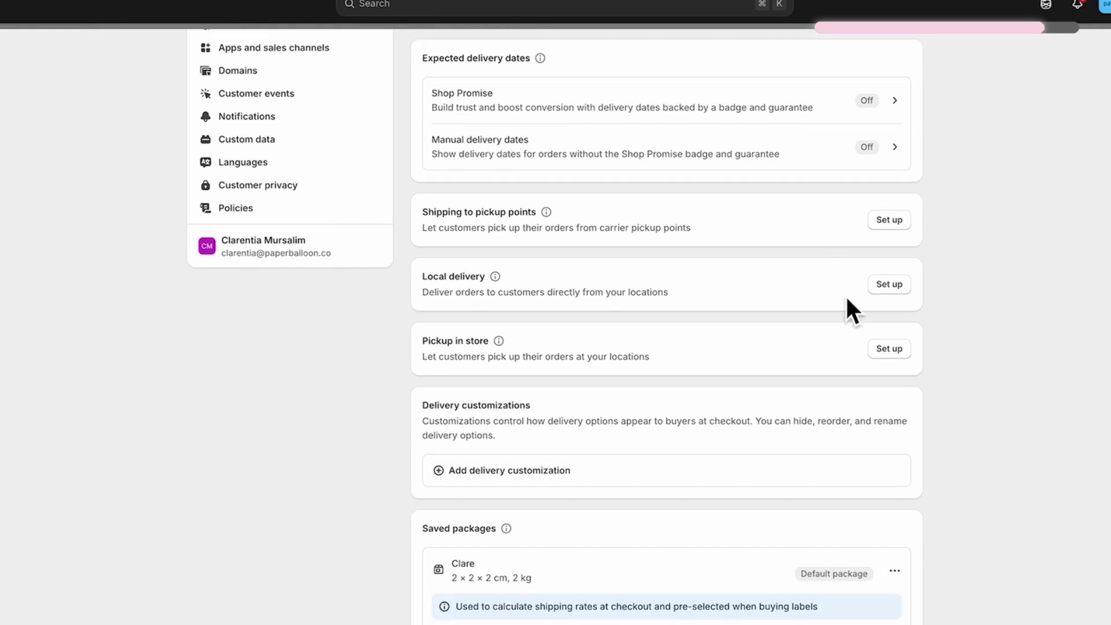
click(887, 292)
click(868, 161)
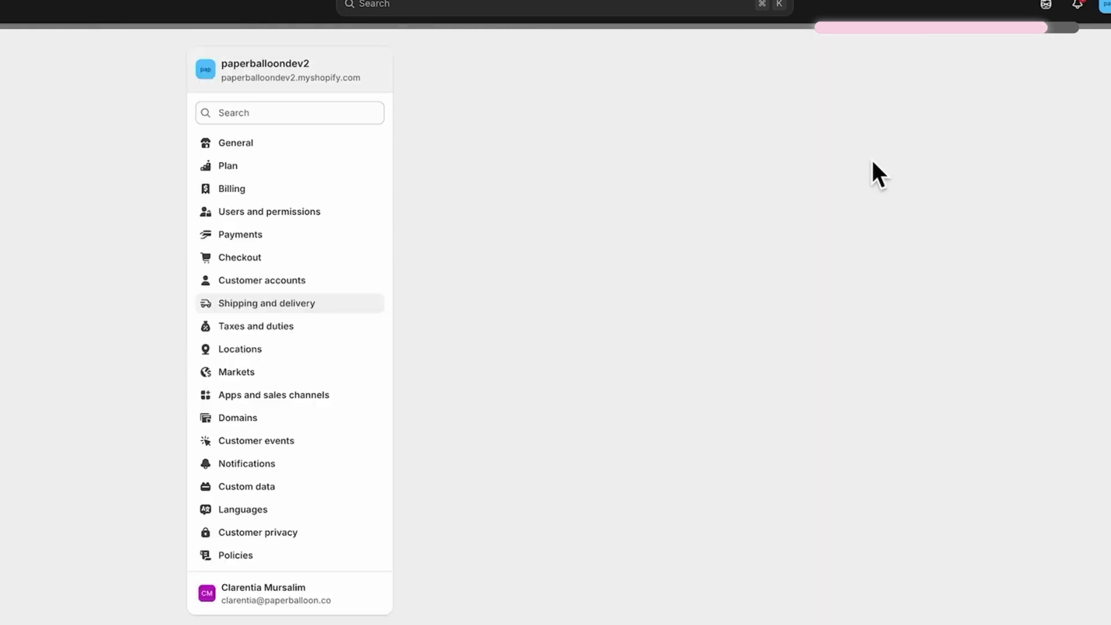
click(900, 109)
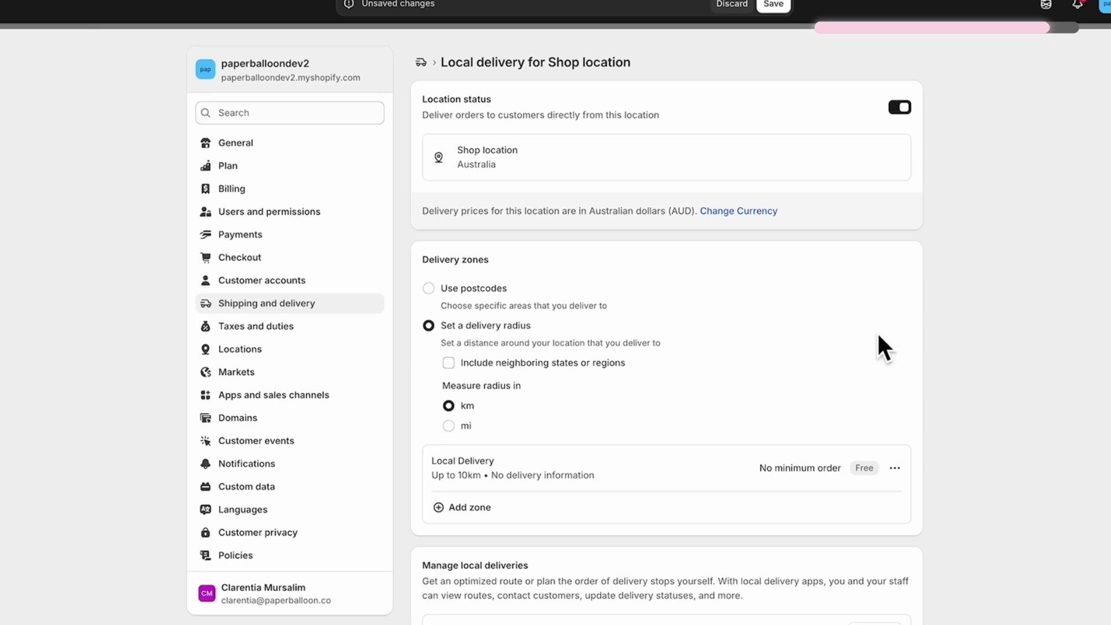
scroll(877, 335, down, 1)
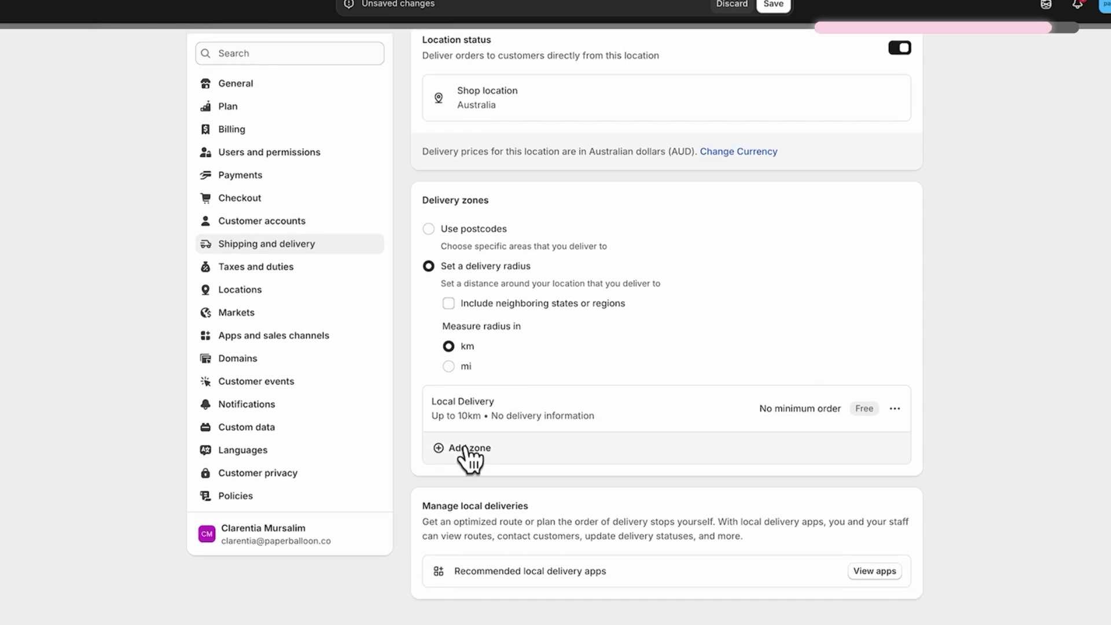
Close the new delivery zone form, discard the local delivery changes, and return to Shipping and delivery.
click(468, 448)
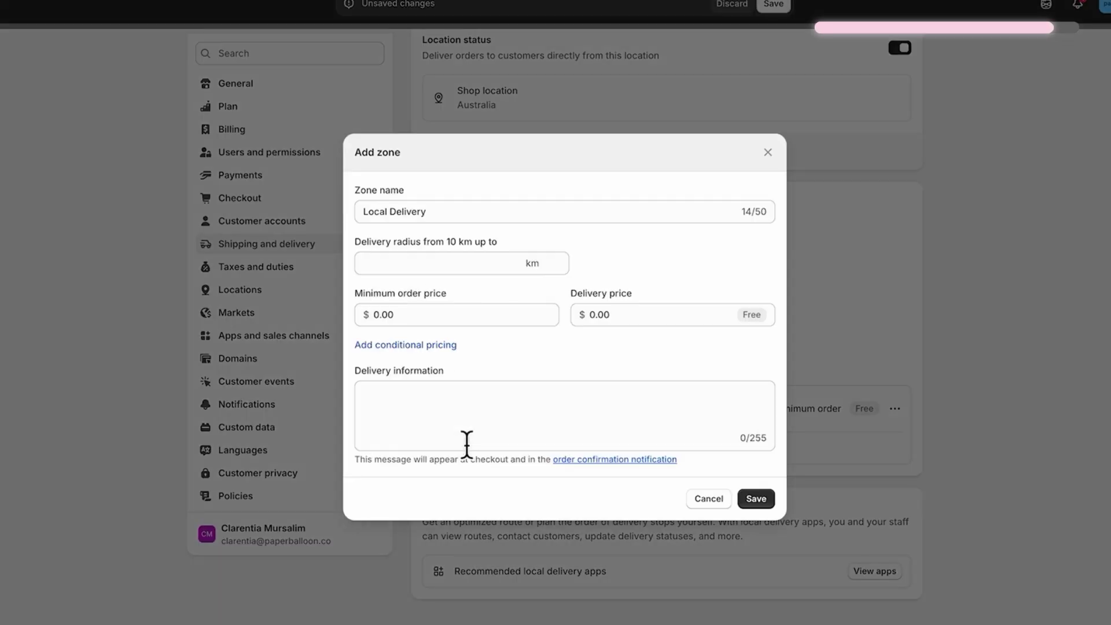
click(768, 153)
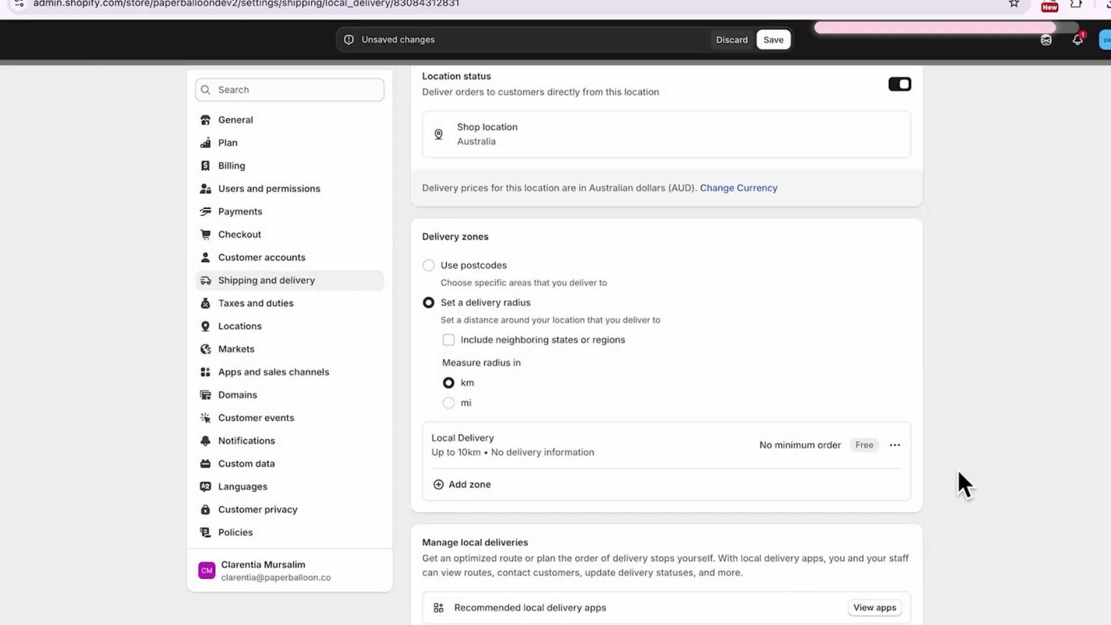
scroll(978, 552, up, 1)
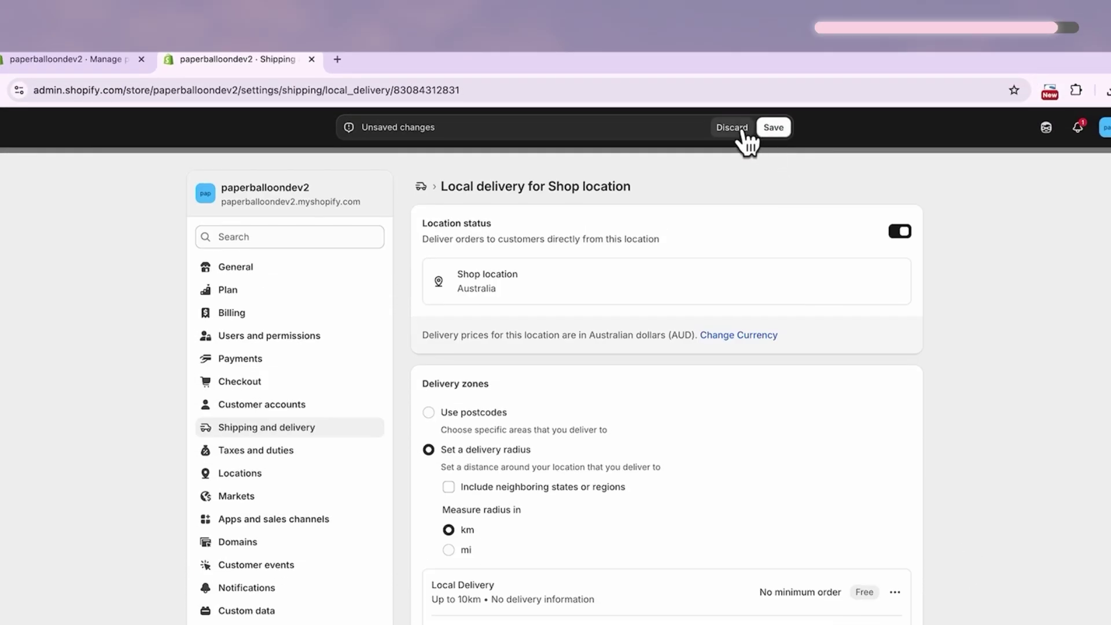
click(738, 132)
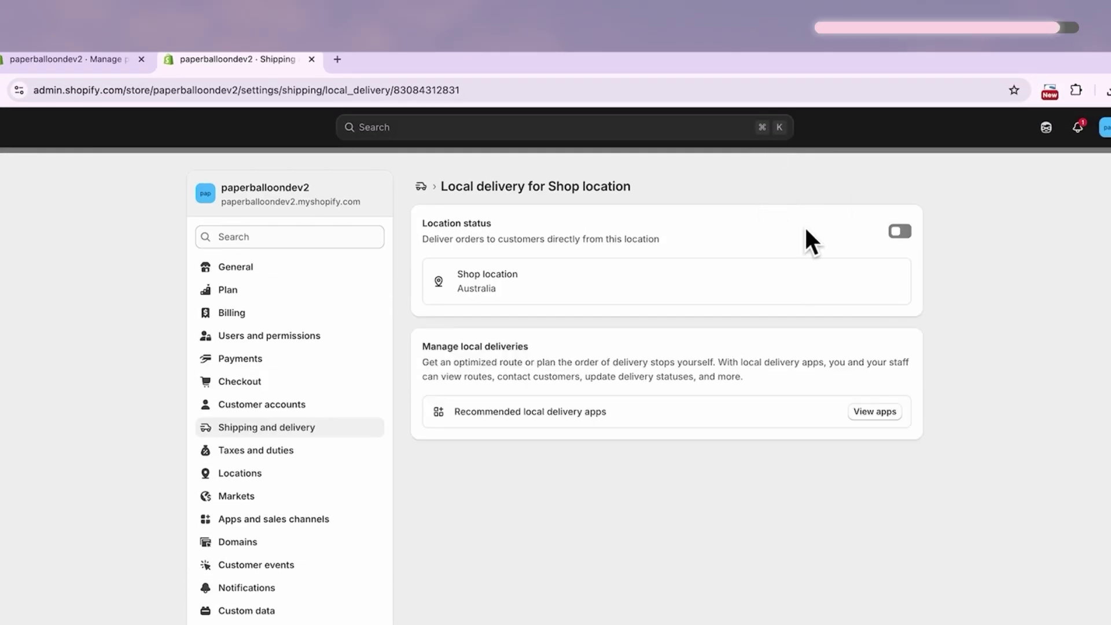
click(420, 186)
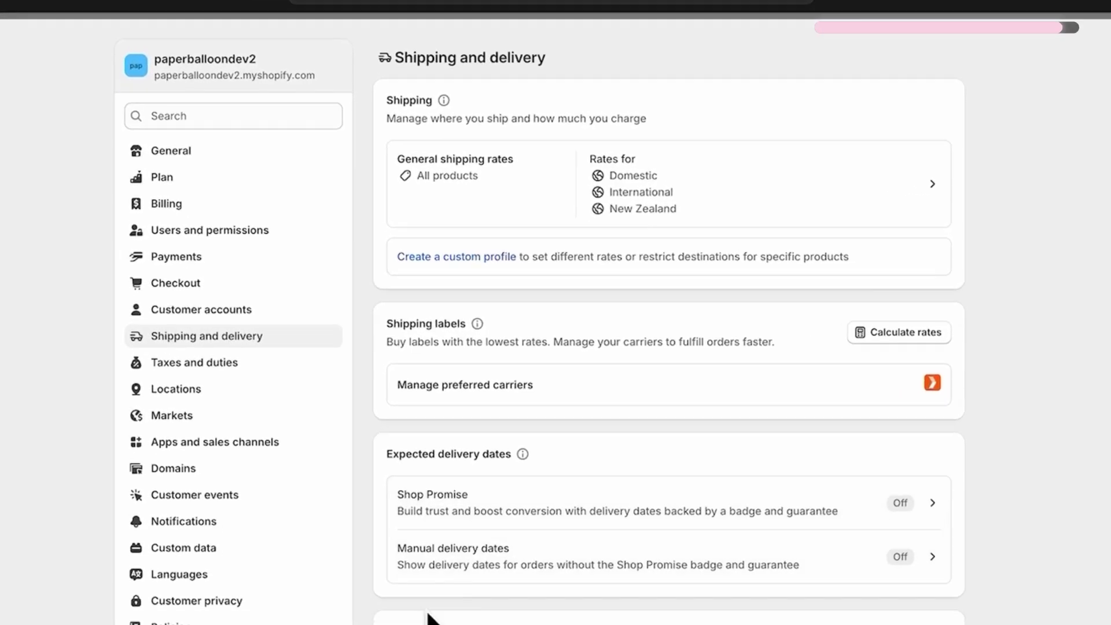
scroll(434, 614, down, 5)
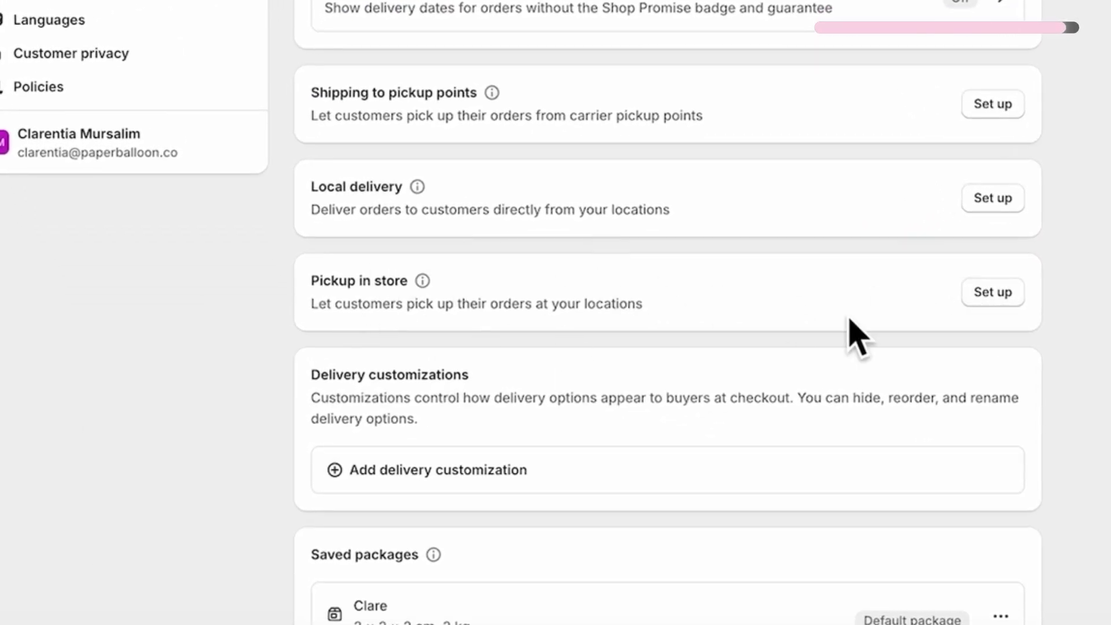
scroll(856, 335, down, 3)
scroll(556, 324, down, 2)
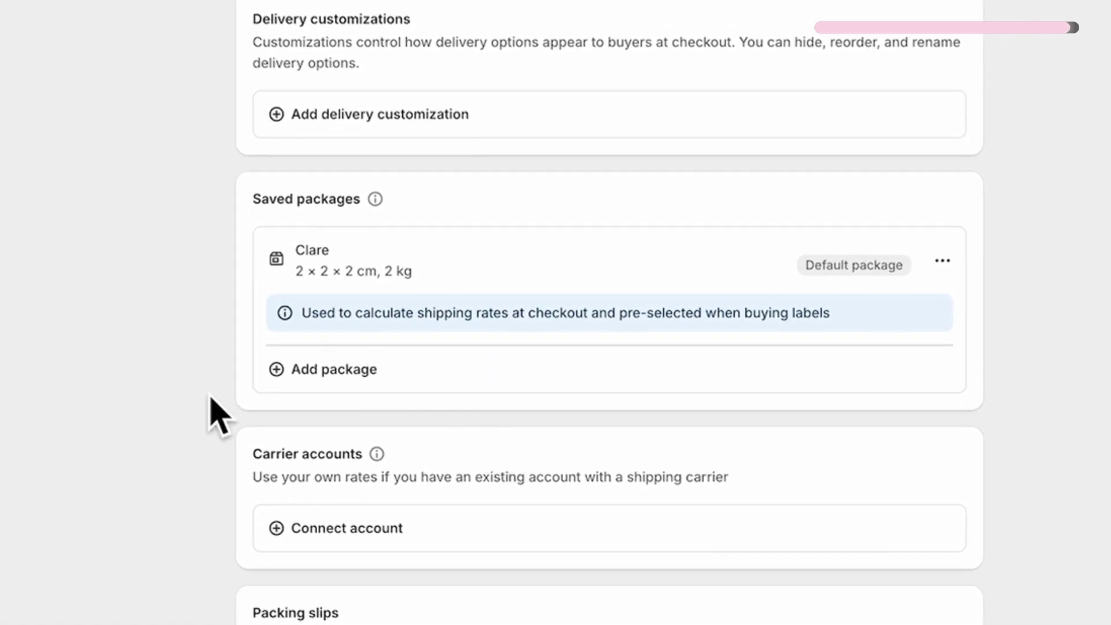
click(940, 262)
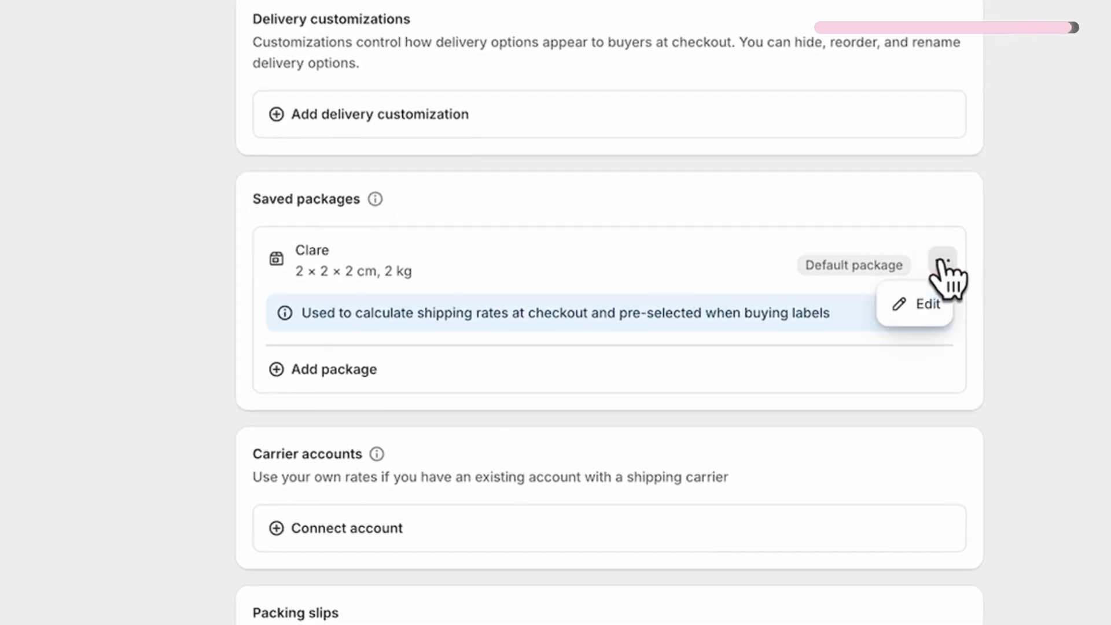
click(914, 304)
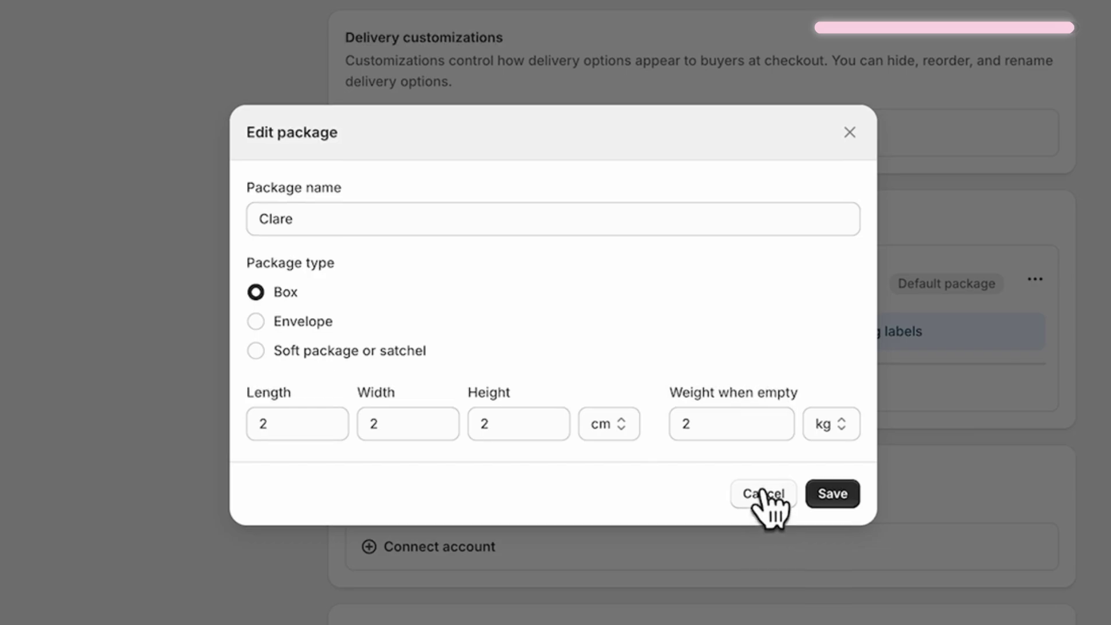
click(719, 484)
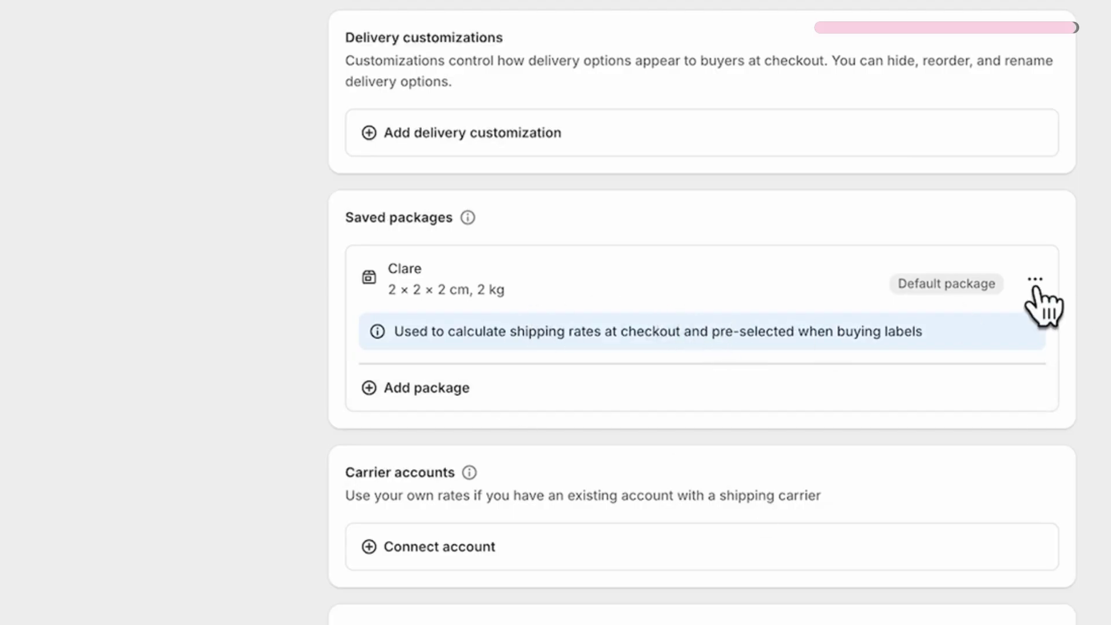